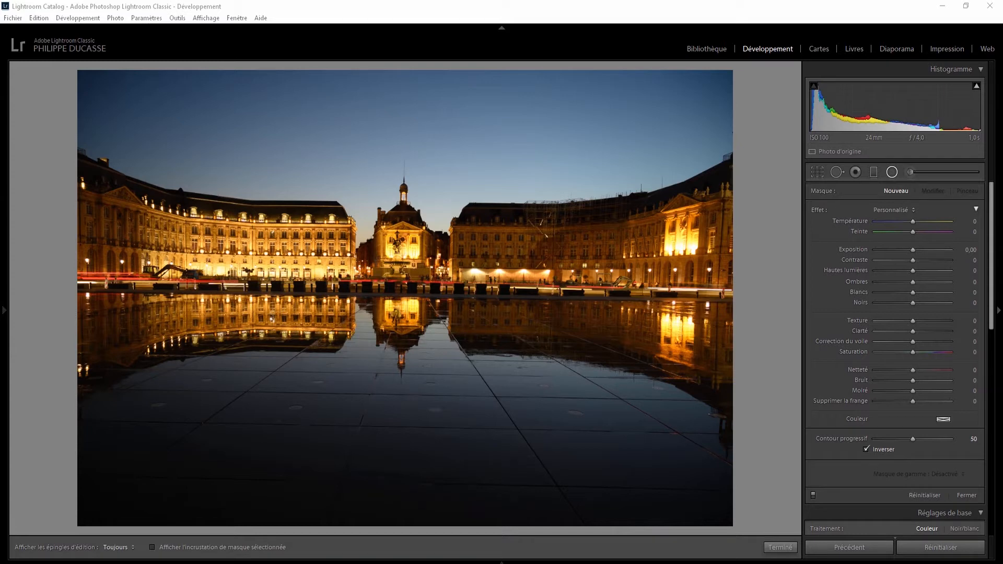
- Reduce the HSL saturation of the warm building lights with the targeted adjustment tool, to −32 for orange and −43 for yellow
{"action": "left_click", "coordinate": [816, 172]}
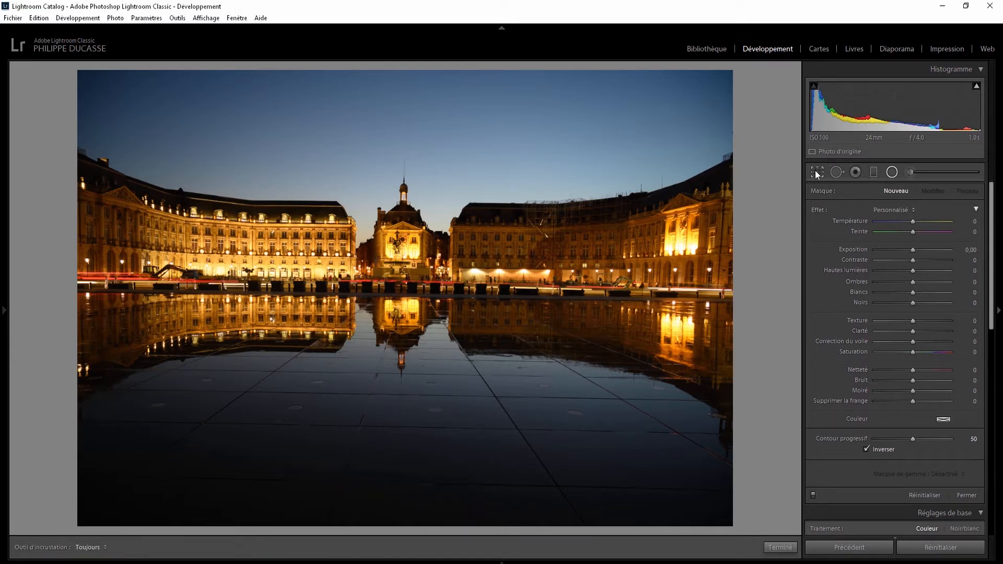
{"action": "left_click_drag", "start_coordinate": [752, 525], "coordinate": [754, 528]}
{"action": "left_click", "coordinate": [814, 173]}
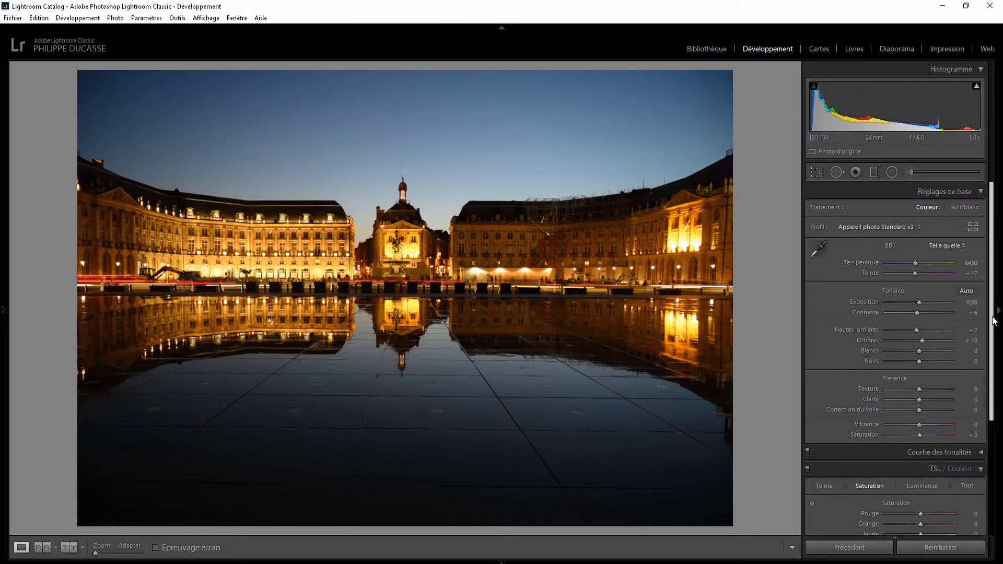
{"action": "left_click_drag", "start_coordinate": [994, 330], "coordinate": [992, 444]}
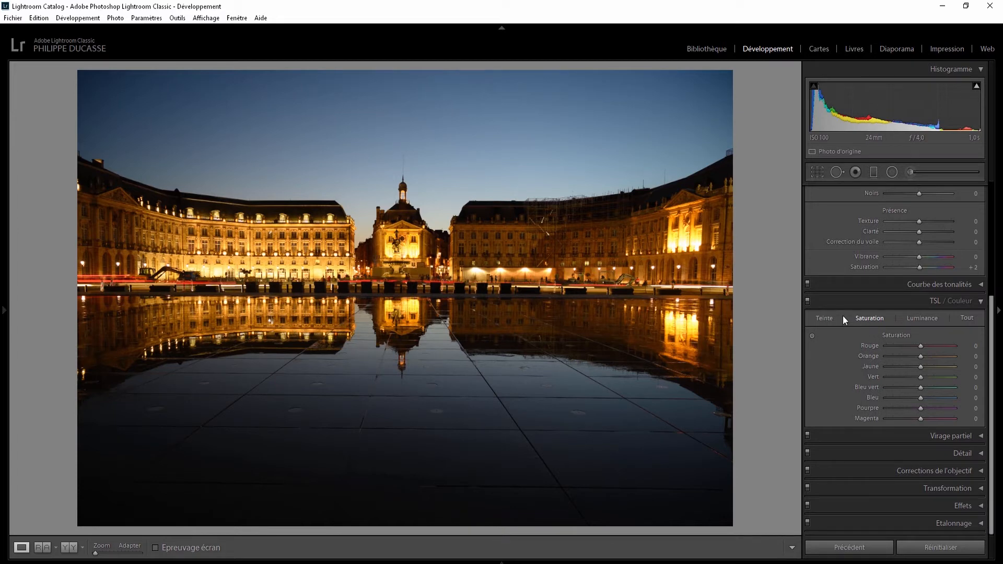
{"action": "left_click", "coordinate": [909, 317]}
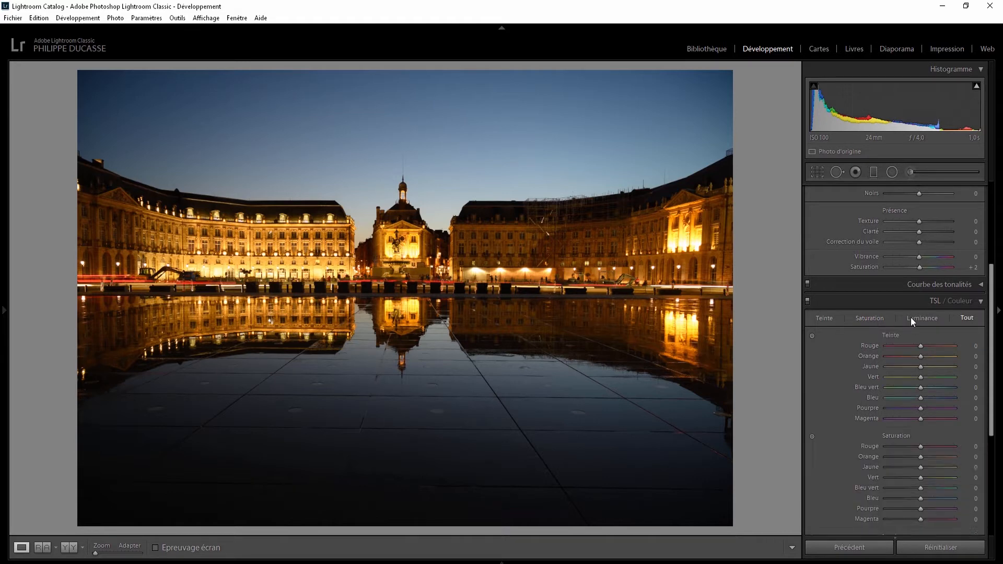
{"action": "left_click", "coordinate": [859, 320]}
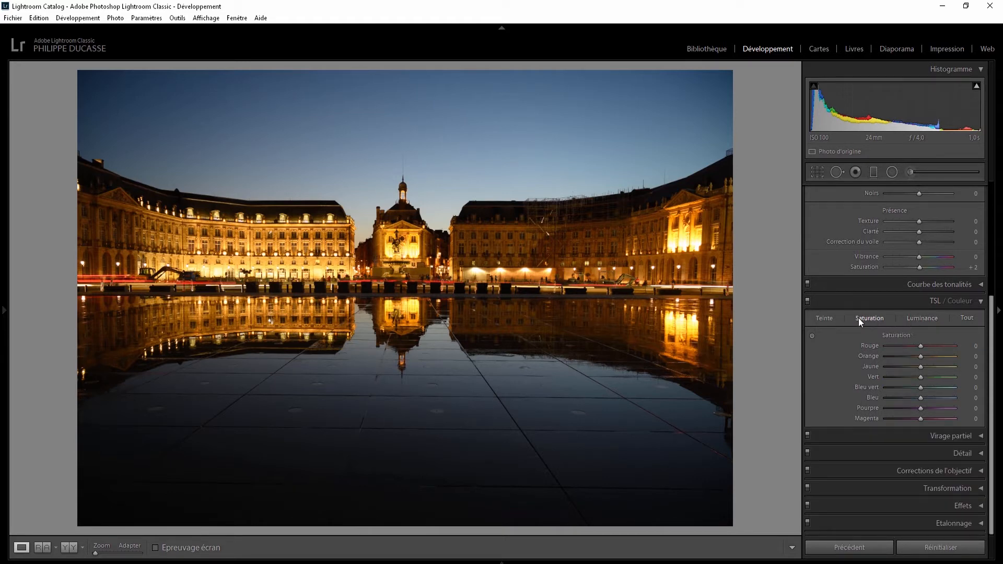
{"action": "left_click", "coordinate": [812, 336]}
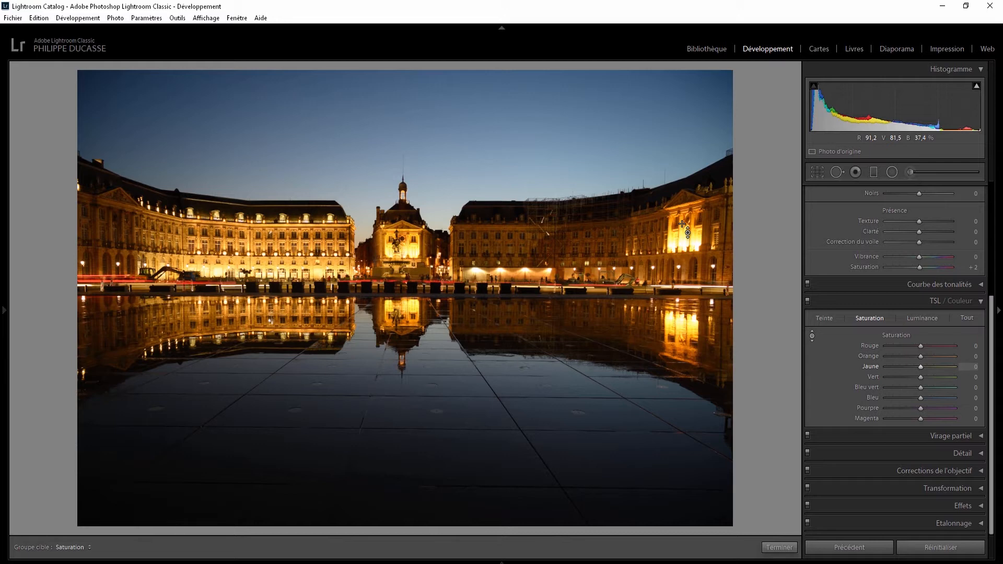
{"action": "left_click_drag", "start_coordinate": [682, 224], "coordinate": [682, 246]}
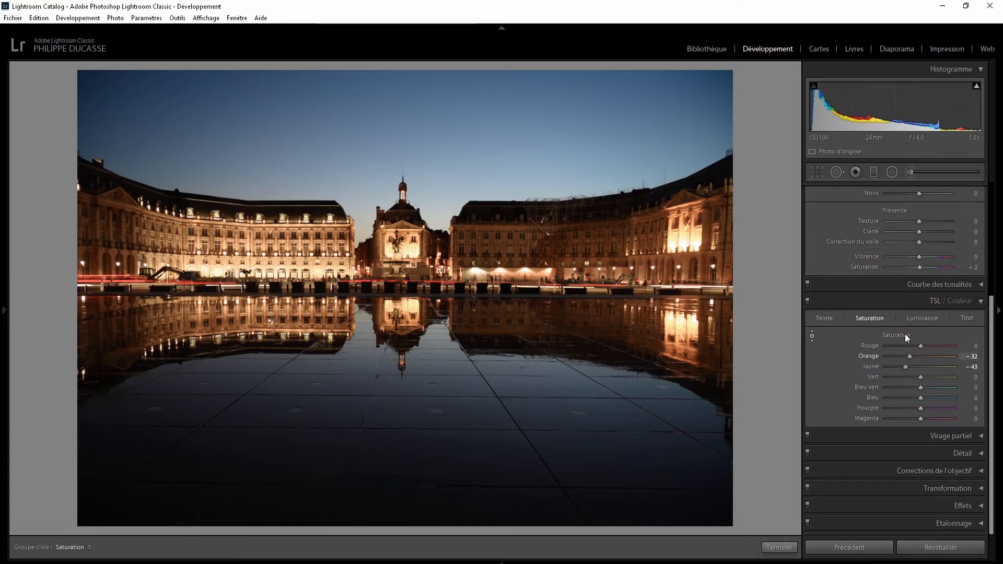
- Lower the HSL luminance of the lit facades with the targeted adjustment tool, to −16 for yellow and −3 for green
{"action": "left_click", "coordinate": [916, 319]}
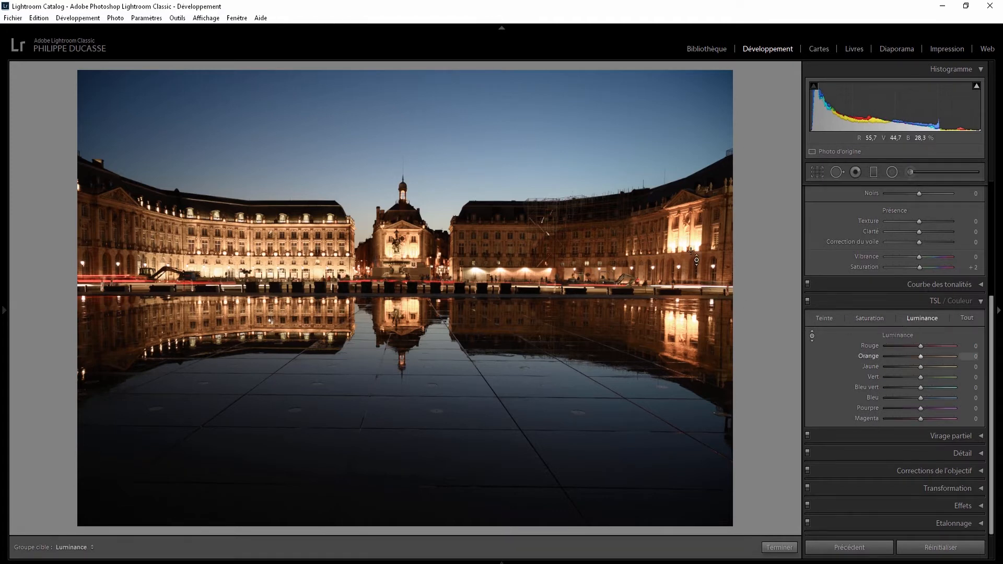
{"action": "left_click_drag", "start_coordinate": [691, 250], "coordinate": [691, 284]}
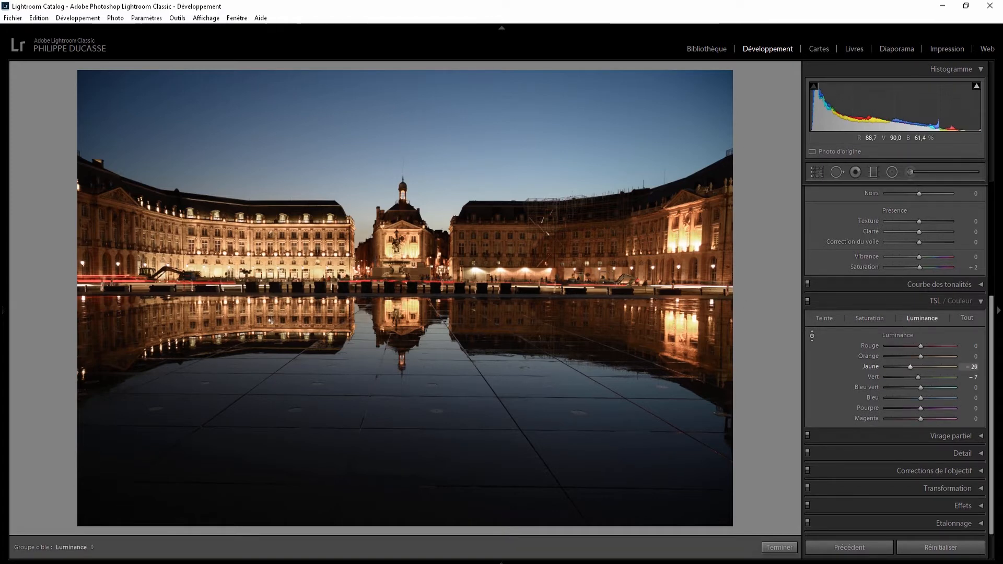
{"action": "left_click_drag", "start_coordinate": [402, 235], "coordinate": [402, 224]}
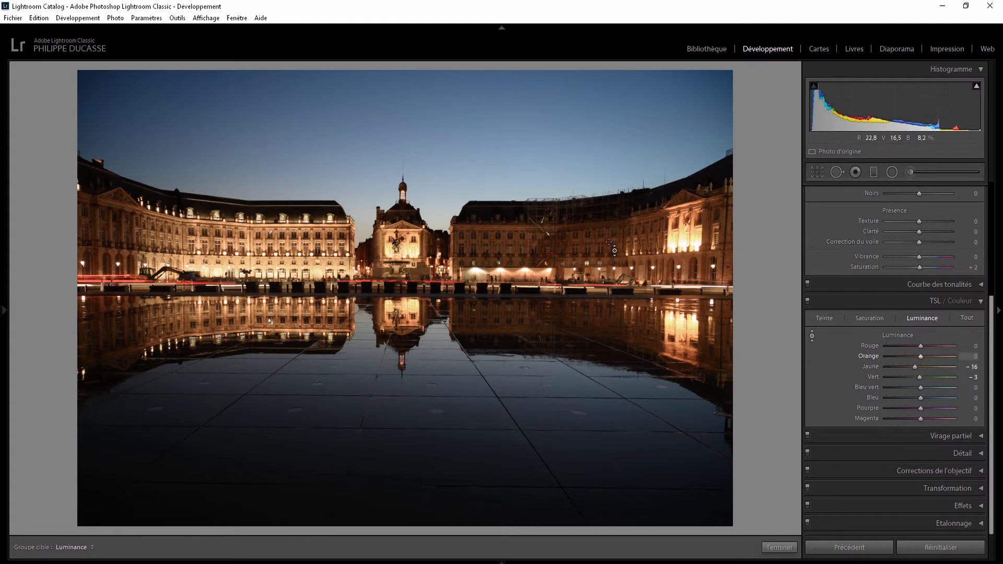
- Add an oval radial filter over the right-hand building's brightest facade with feather 100, exposure −1,17, highlights −35 and whites −60
{"action": "left_click", "coordinate": [892, 173]}
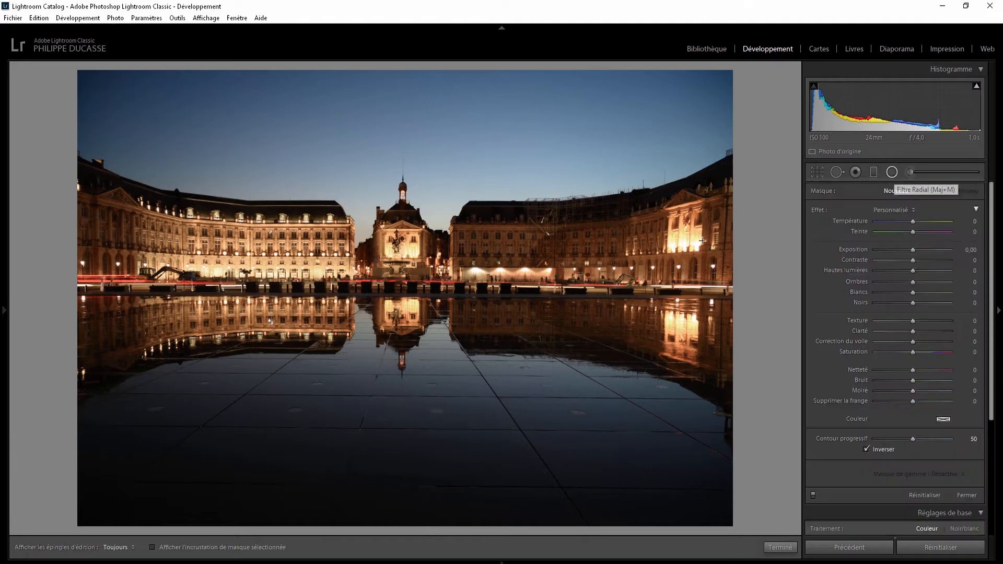
{"action": "mouse_move", "coordinate": [682, 205]}
{"action": "left_mouse_down"}
{"action": "mouse_move", "coordinate": [703, 237]}
{"action": "mouse_move", "coordinate": [685, 230]}
{"action": "left_mouse_up"}
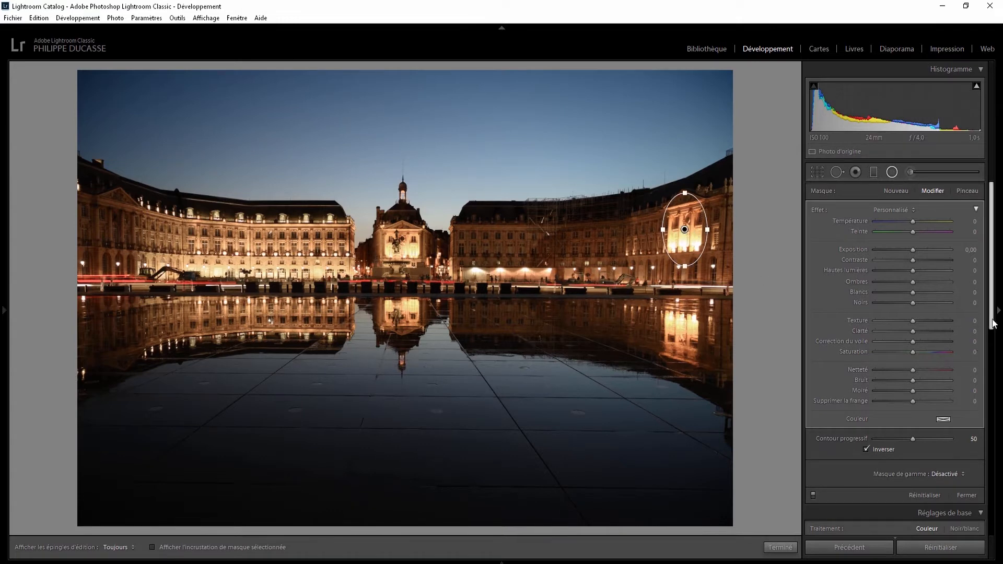
{"action": "scroll", "coordinate": [993, 322], "scroll_direction": "down", "scroll_amount": 3}
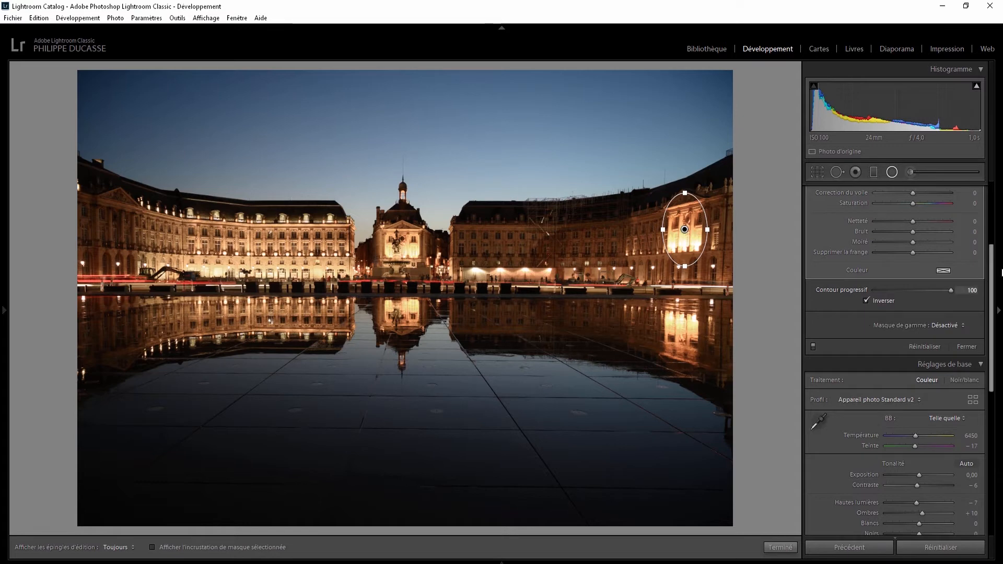
{"action": "scroll", "coordinate": [995, 299], "scroll_direction": "up", "scroll_amount": 3}
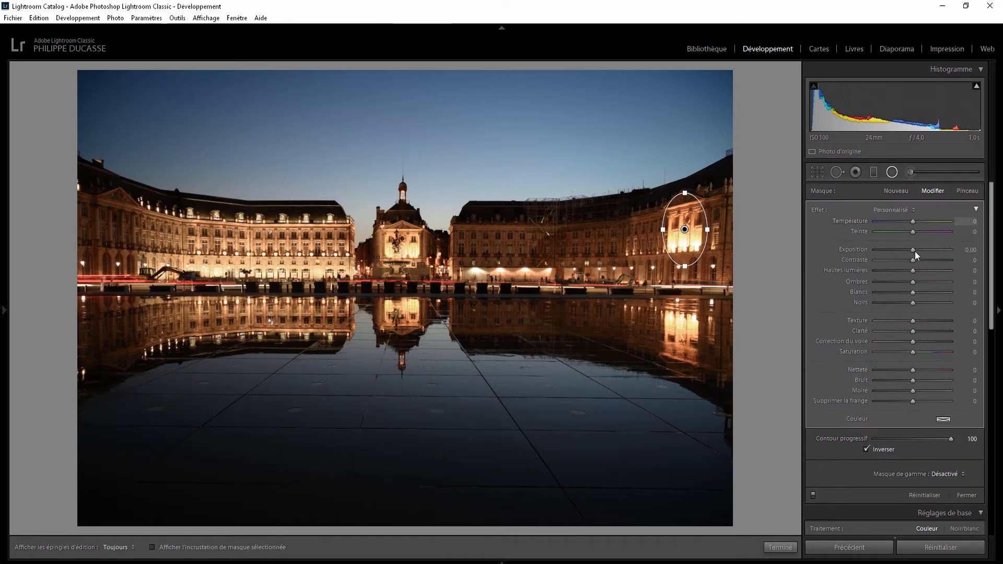
{"action": "left_click_drag", "start_coordinate": [910, 250], "coordinate": [905, 253]}
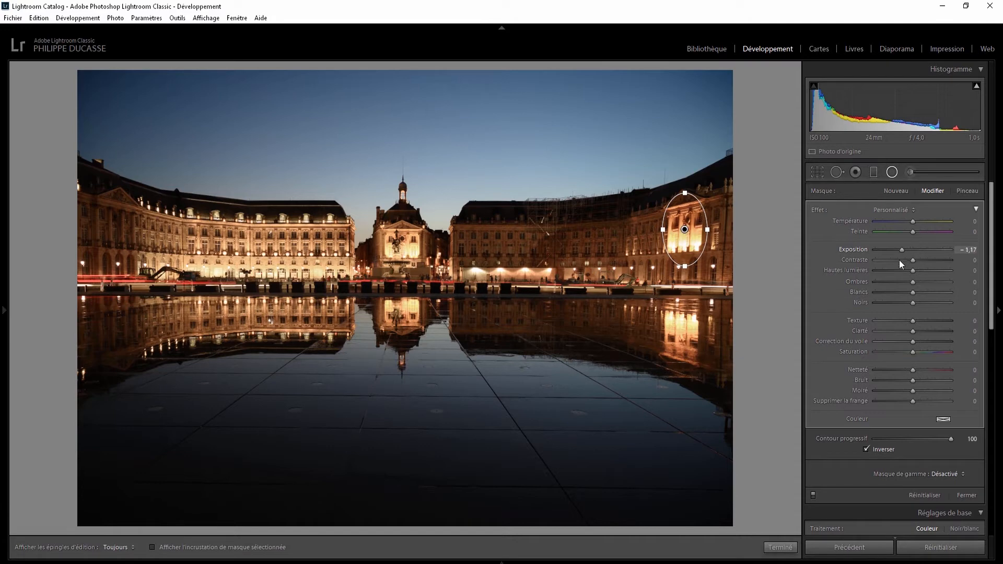
{"action": "left_click_drag", "start_coordinate": [911, 276], "coordinate": [892, 298]}
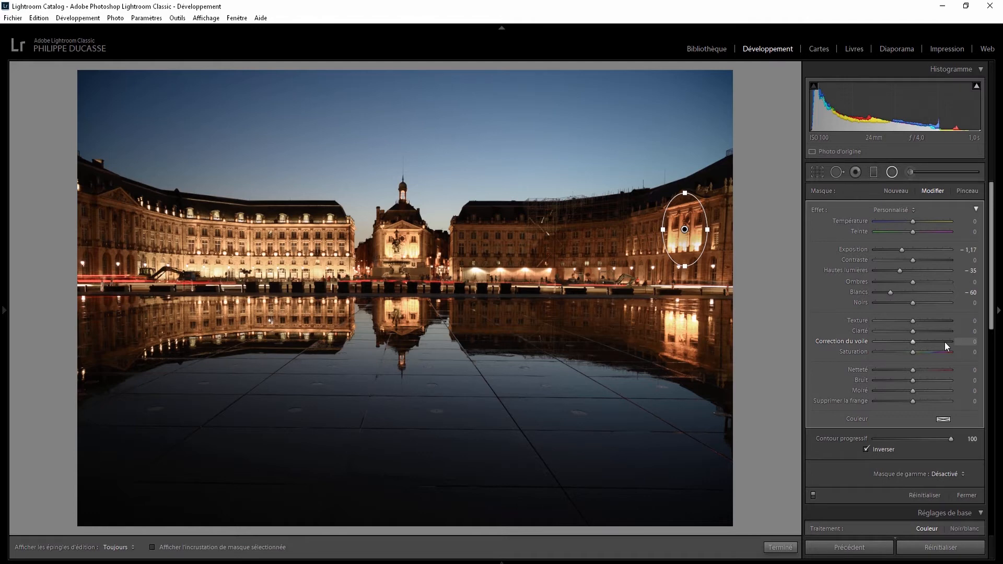
- Duplicate the right-hand facade's radial filter and place the copy over that facade's reflection in the water
{"action": "right_click", "coordinate": [685, 230]}
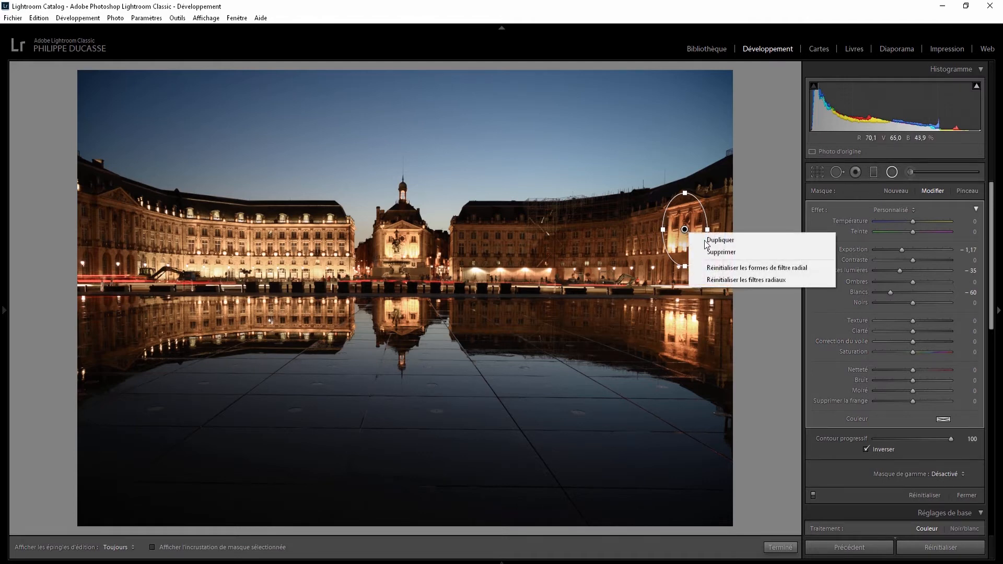
{"action": "left_click", "coordinate": [741, 241]}
{"action": "left_click_drag", "start_coordinate": [685, 230], "coordinate": [681, 329]}
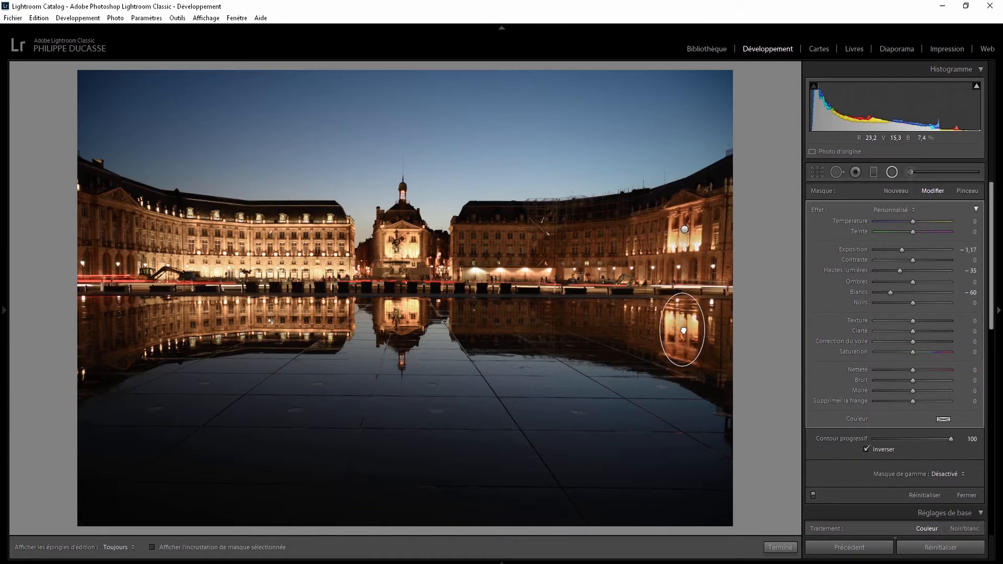
{"action": "left_click", "coordinate": [892, 172]}
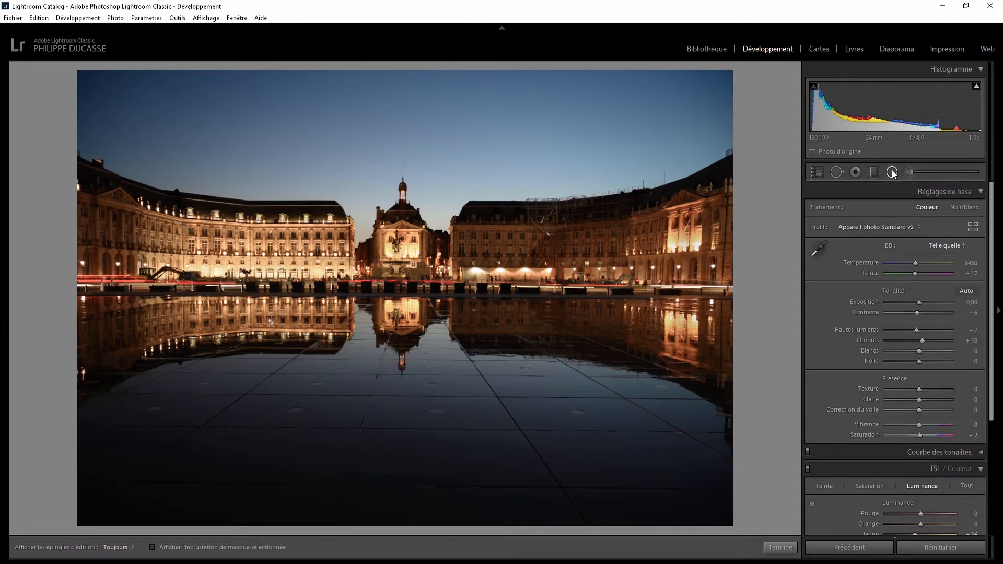
- Add an oval radial filter over the central pavilion with feather 100, exposure −1,44 and highlights −39
{"action": "left_click", "coordinate": [892, 172]}
{"action": "left_click_drag", "start_coordinate": [399, 222], "coordinate": [427, 262]}
{"action": "left_click_drag", "start_coordinate": [404, 224], "coordinate": [408, 248]}
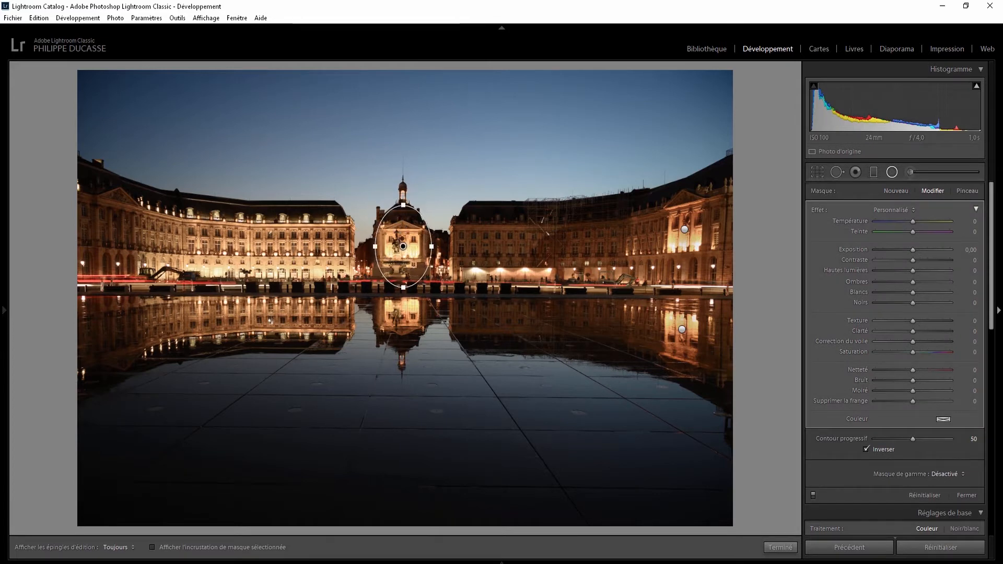
{"action": "left_click_drag", "start_coordinate": [912, 440], "coordinate": [953, 440]}
{"action": "left_click_drag", "start_coordinate": [917, 249], "coordinate": [895, 275]}
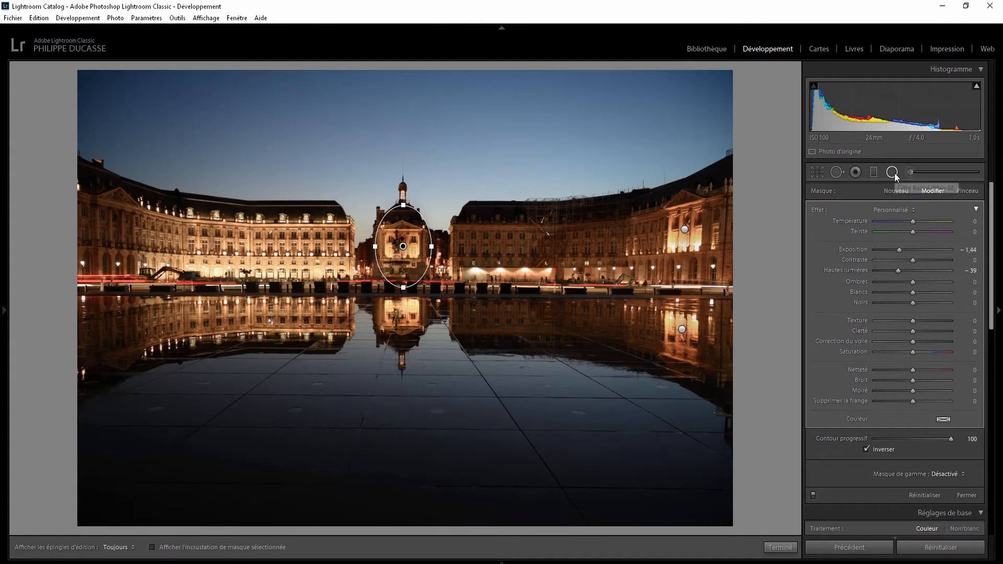
- Duplicate the central pavilion's radial filter and place the copy over the pavilion's reflection in the water
{"action": "right_click", "coordinate": [404, 247]}
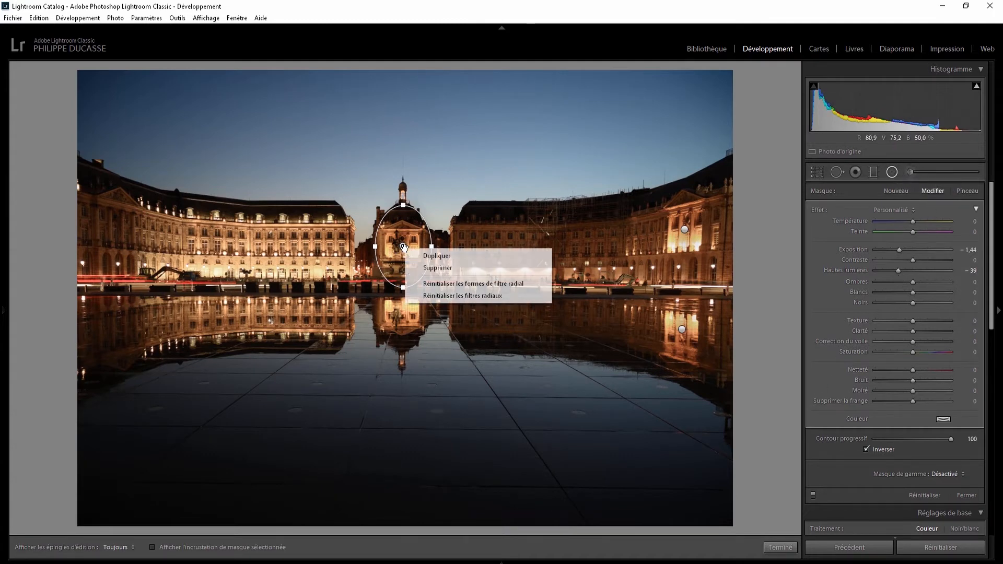
{"action": "left_click", "coordinate": [438, 268]}
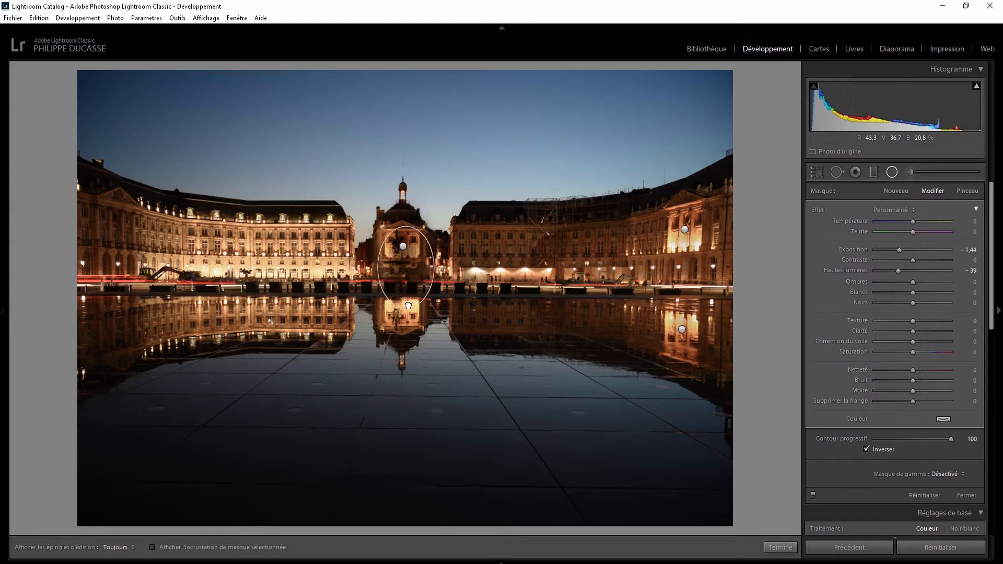
{"action": "left_click_drag", "start_coordinate": [409, 305], "coordinate": [402, 327]}
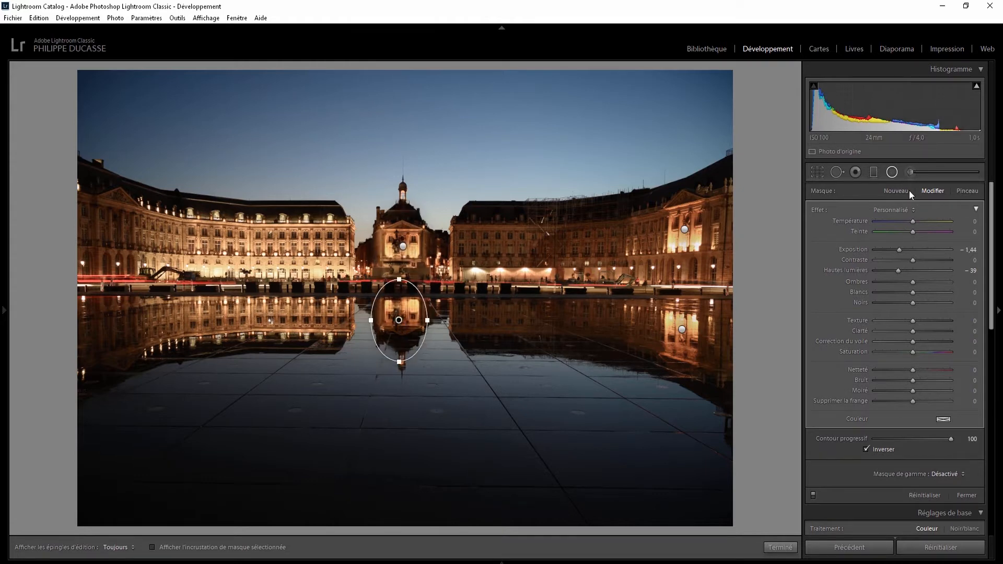
{"action": "left_click", "coordinate": [892, 172]}
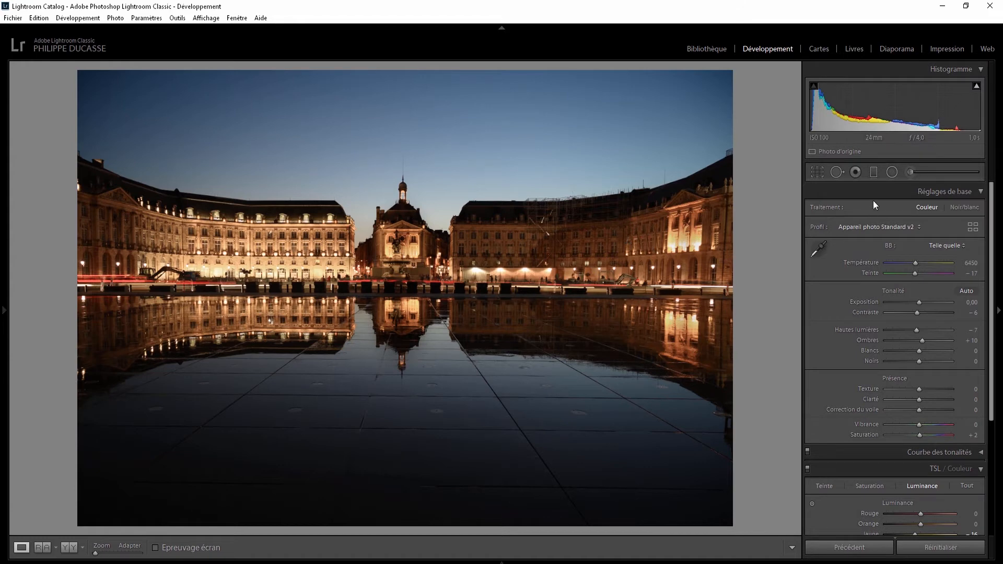
- Paint an adjustment brush mask of size 8 along the lit base of the left building, with the mask overlay shown
{"action": "left_click", "coordinate": [910, 171]}
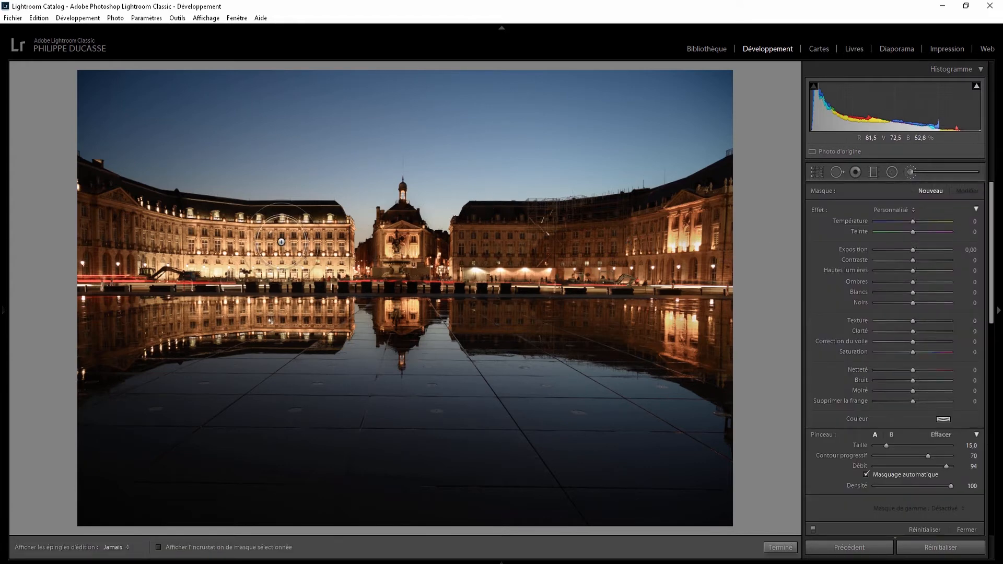
{"action": "scroll", "coordinate": [265, 251], "scroll_direction": "down", "scroll_amount": 3}
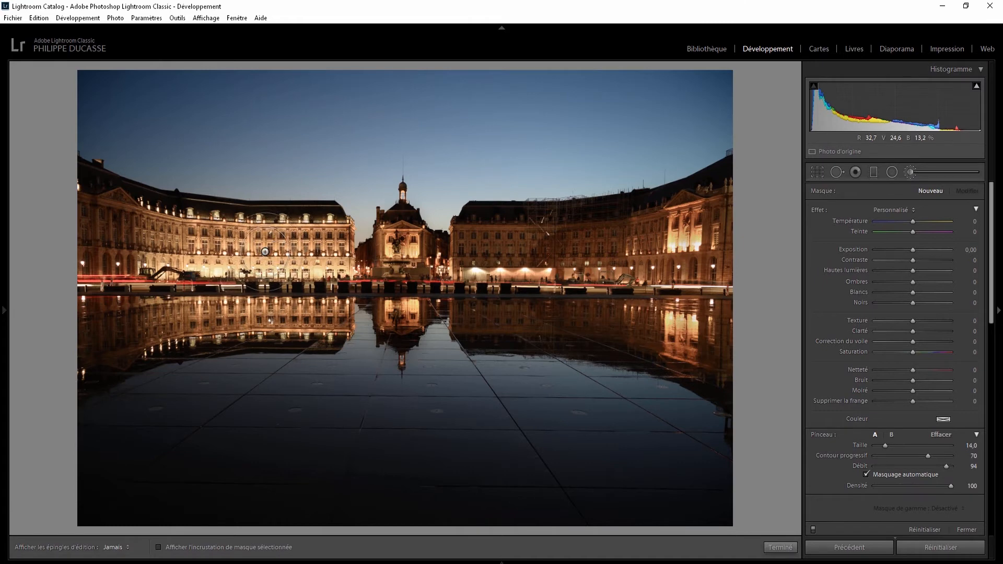
{"action": "scroll", "coordinate": [259, 262], "scroll_direction": "down", "scroll_amount": 4}
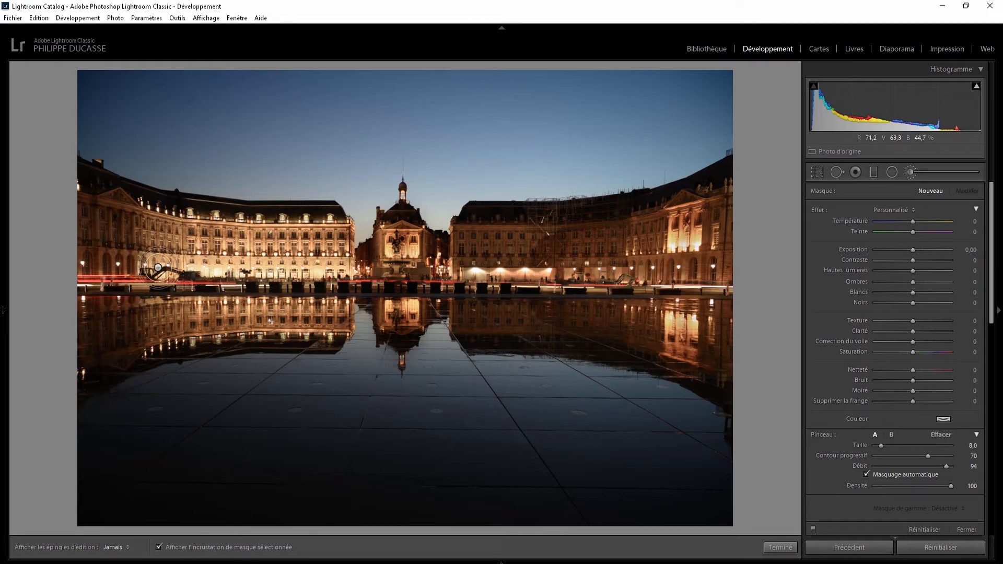
{"action": "left_click_drag", "start_coordinate": [158, 267], "coordinate": [325, 265]}
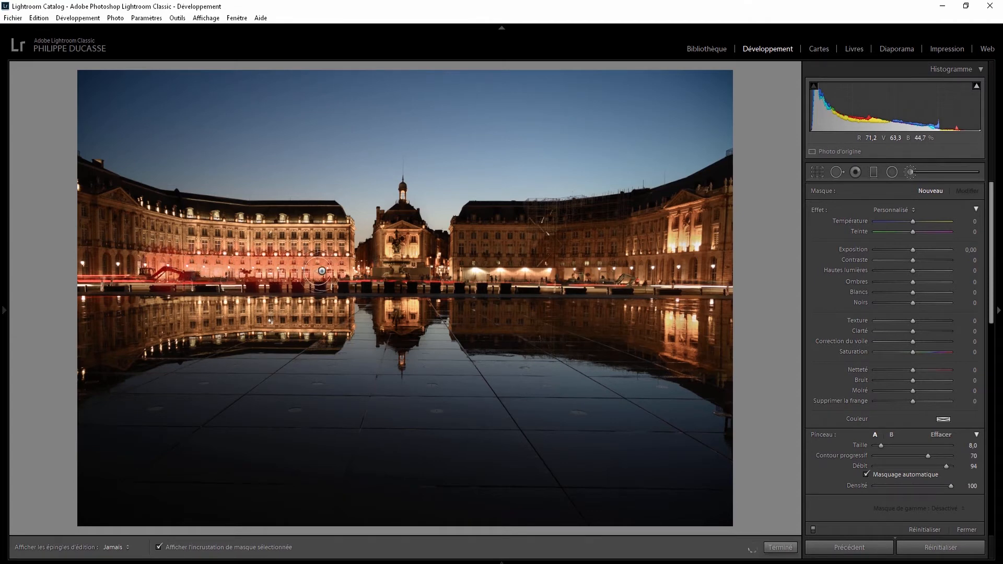
{"action": "left_click", "coordinate": [615, 345]}
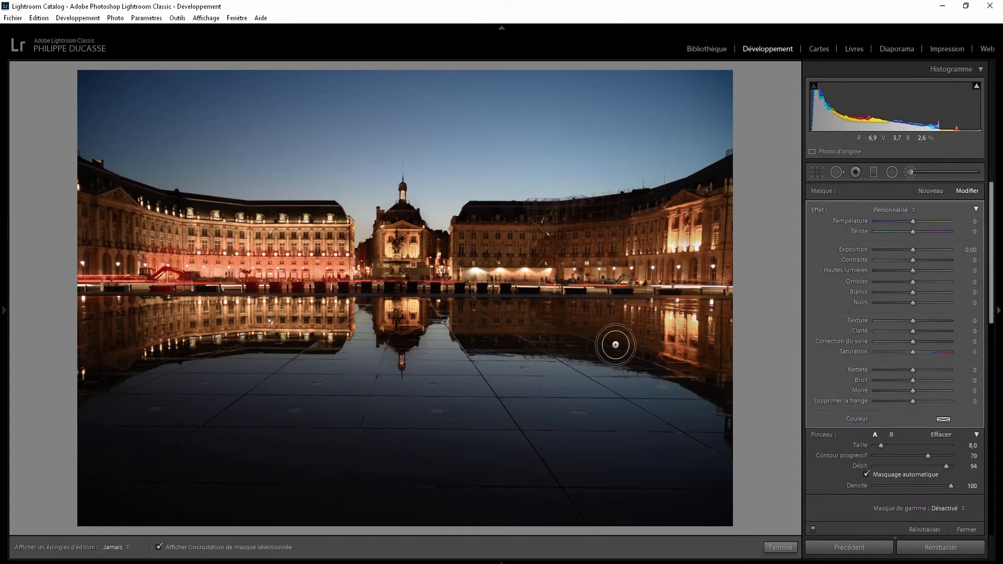
- Hide the mask overlay and set the left building's brush highlights to −50
{"action": "key", "text": "o"}
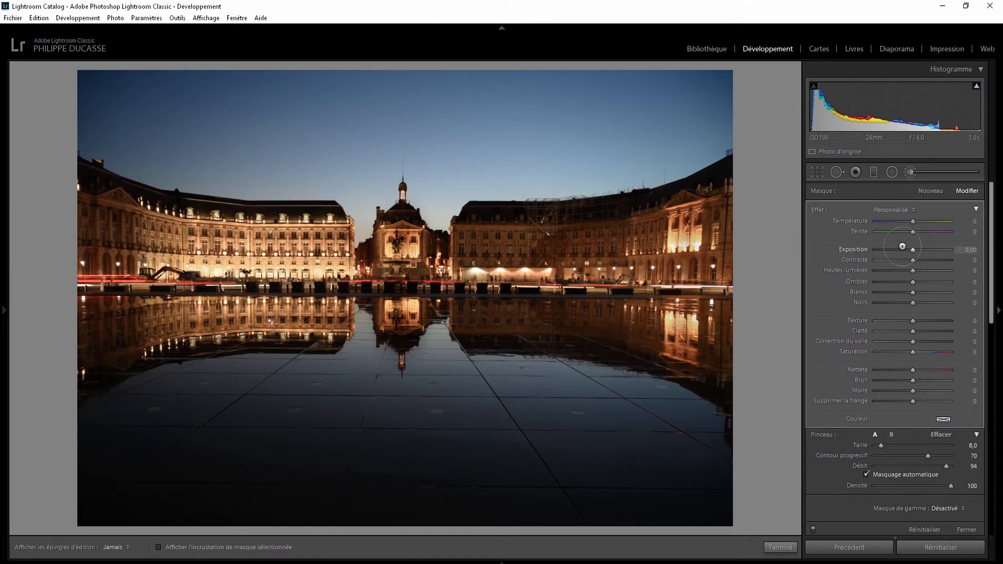
{"action": "left_click_drag", "start_coordinate": [910, 266], "coordinate": [892, 278]}
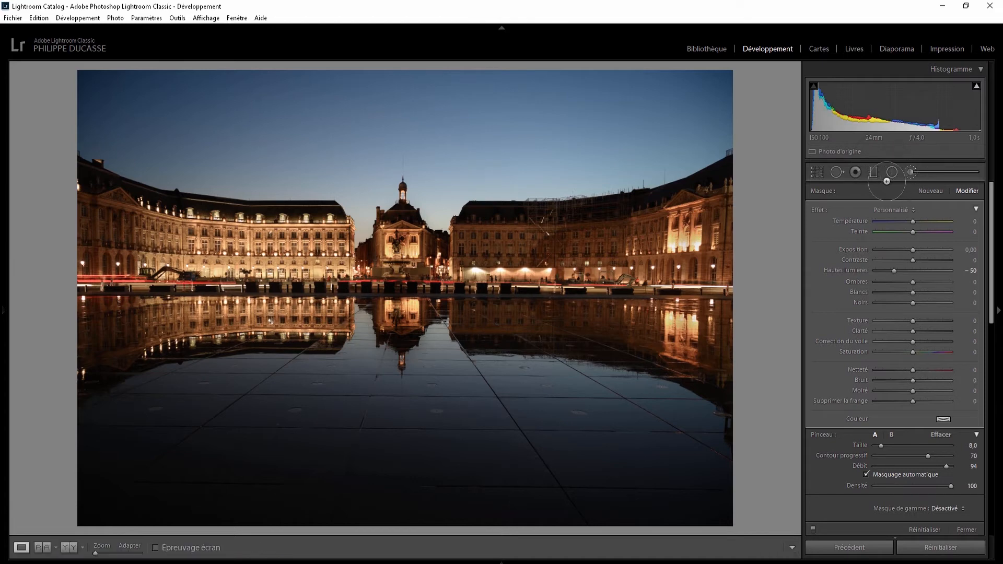
{"action": "key", "text": "k"}
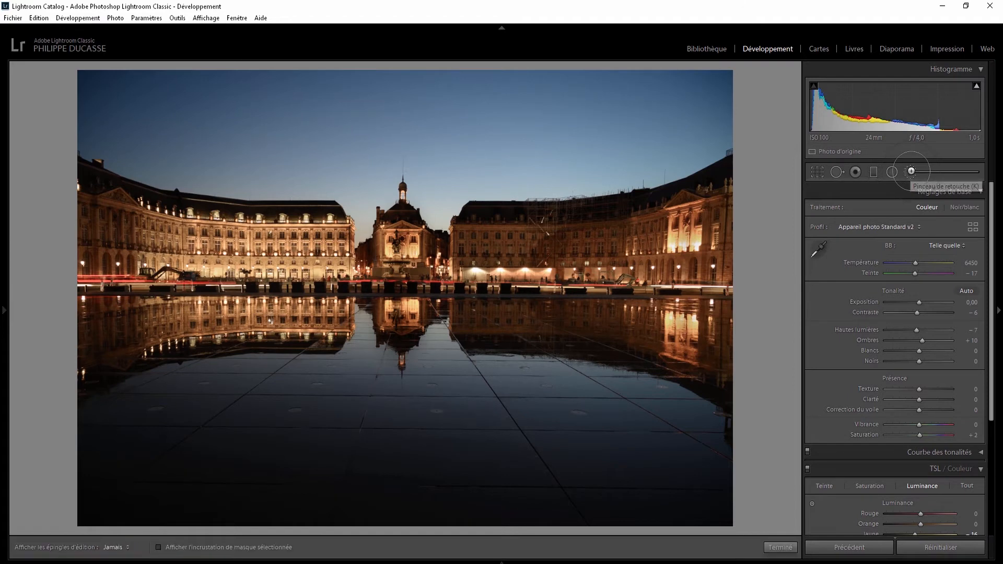
- Paint a new adjustment brush mask of size 12 across the dark facade of the right-hand building, with the mask overlay shown
{"action": "left_click", "coordinate": [909, 171]}
{"action": "scroll", "coordinate": [497, 258], "scroll_direction": "up", "scroll_amount": 4}
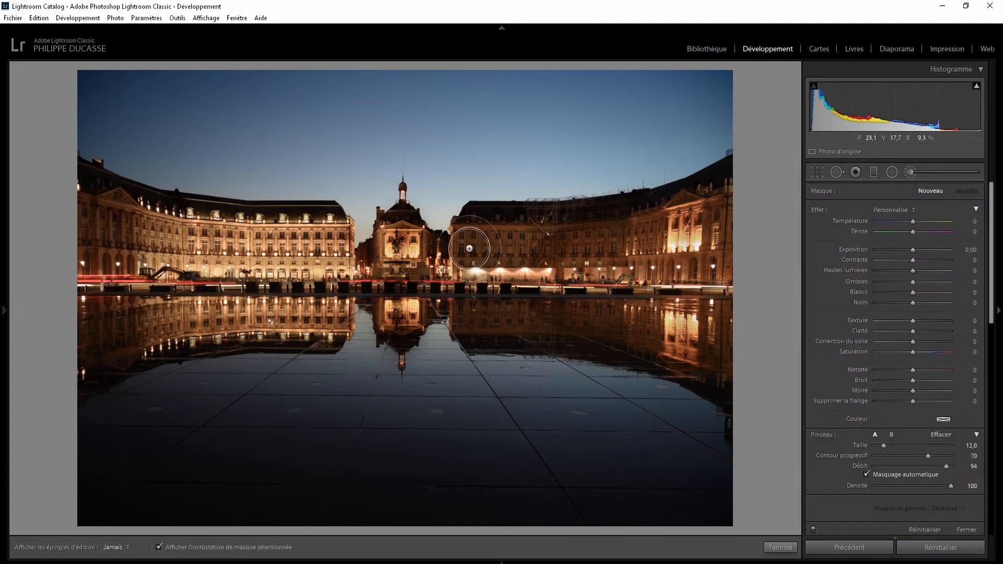
{"action": "mouse_move", "coordinate": [470, 246]}
{"action": "left_mouse_down"}
{"action": "mouse_move", "coordinate": [639, 242]}
{"action": "mouse_move", "coordinate": [633, 255]}
{"action": "mouse_move", "coordinate": [533, 250]}
{"action": "mouse_move", "coordinate": [473, 262]}
{"action": "mouse_move", "coordinate": [671, 268]}
{"action": "left_mouse_up"}
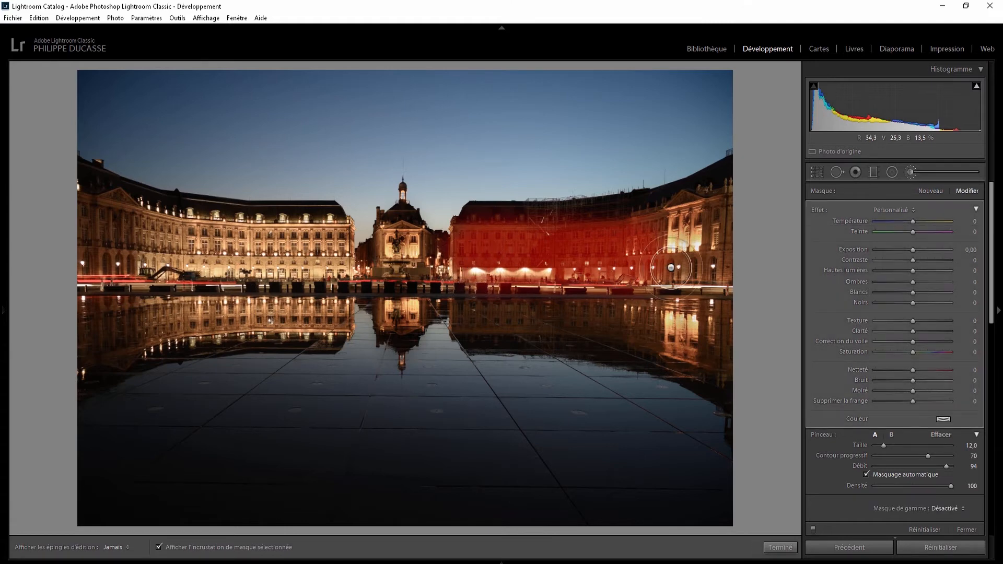
- Hide the mask overlay, brighten the right building's brush mask with exposure 1.06, highlights 46 and whites 49, and close the brush
{"action": "key", "text": "o"}
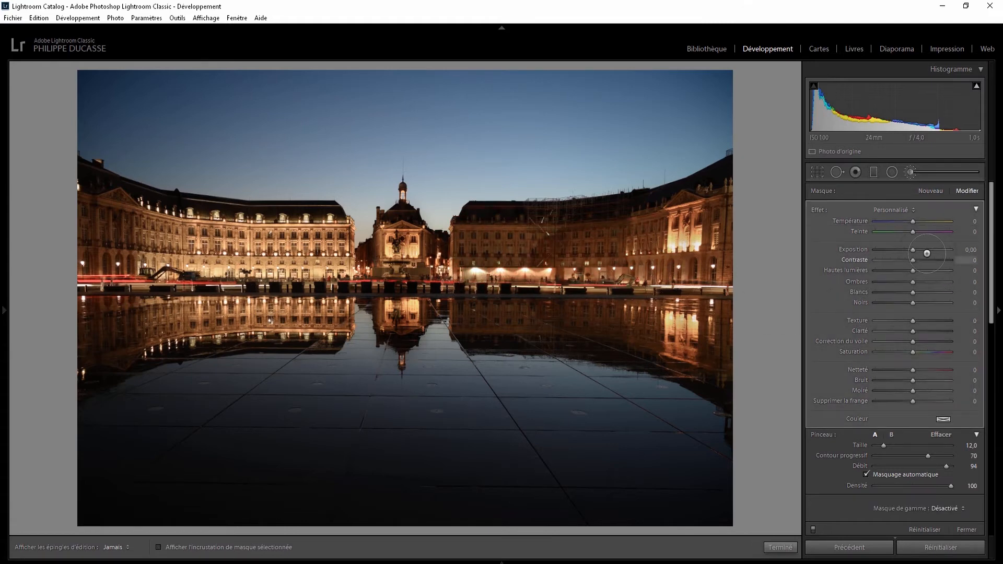
{"action": "left_click_drag", "start_coordinate": [913, 250], "coordinate": [925, 246]}
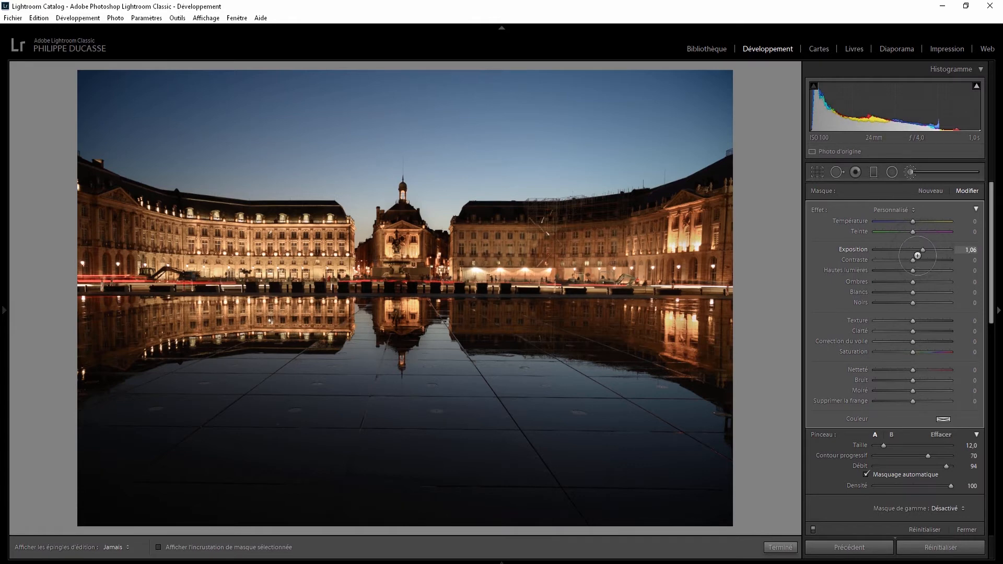
{"action": "left_click_drag", "start_coordinate": [913, 270], "coordinate": [929, 264]}
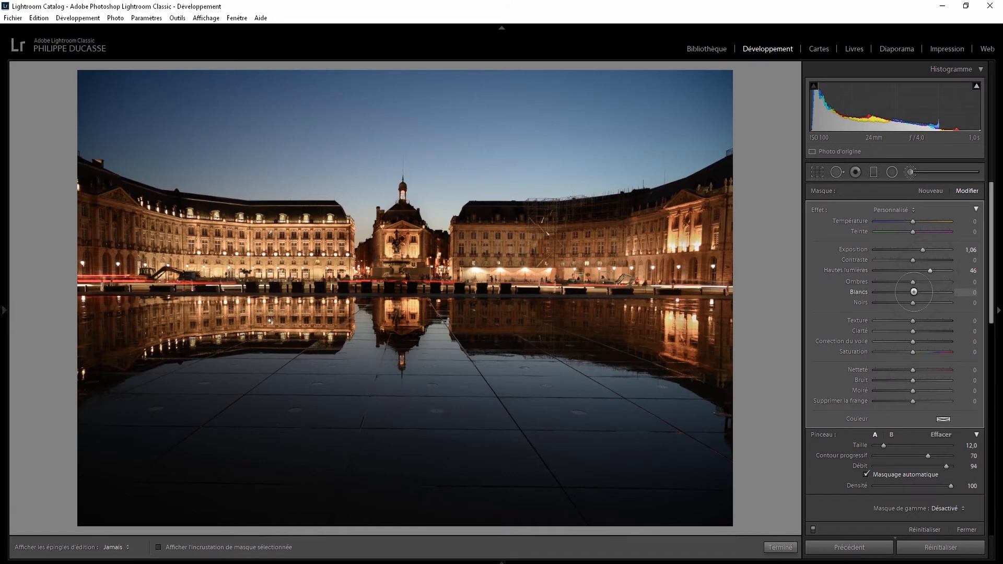
{"action": "left_click_drag", "start_coordinate": [913, 291], "coordinate": [933, 284]}
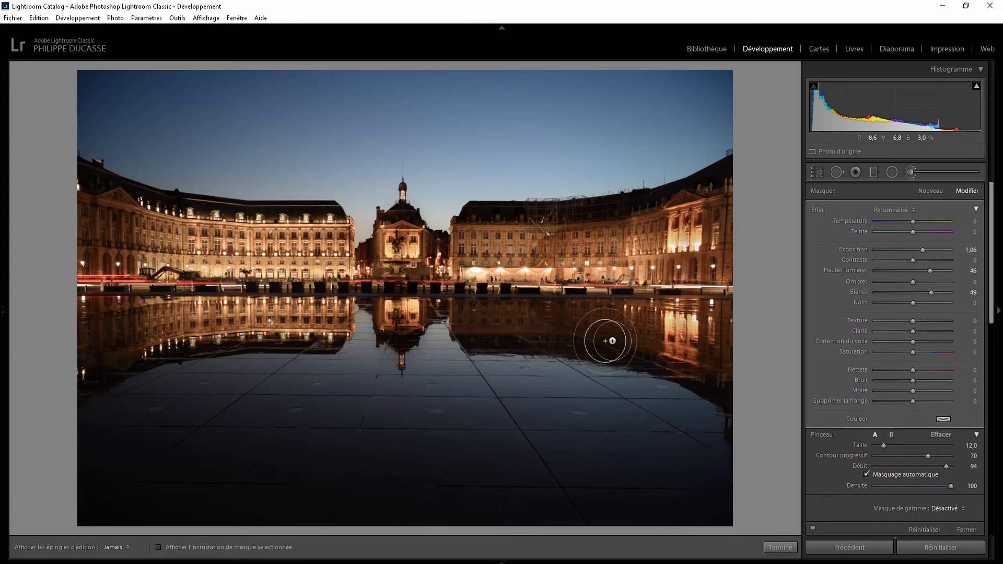
{"action": "left_click", "coordinate": [910, 170]}
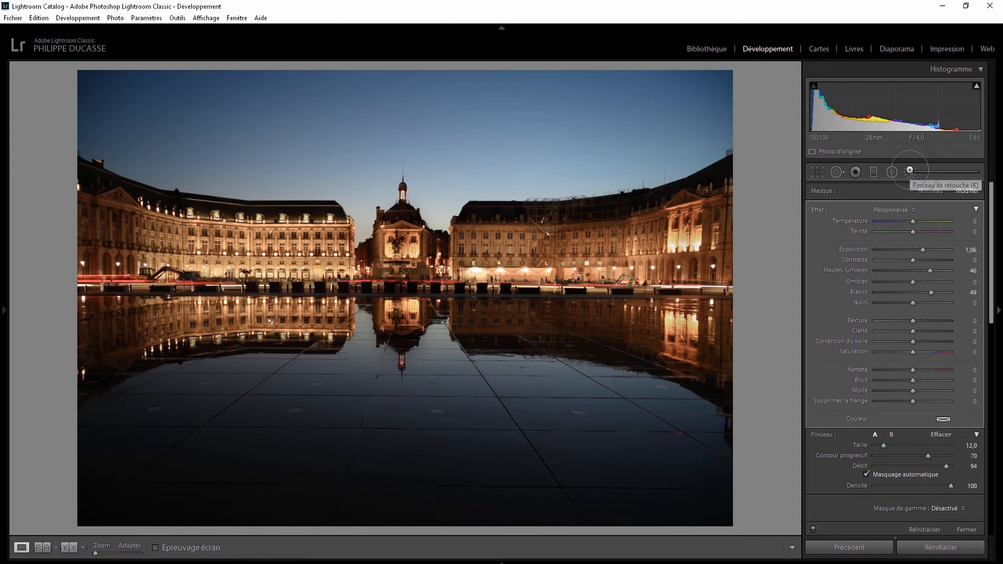
{"action": "left_click", "coordinate": [909, 171]}
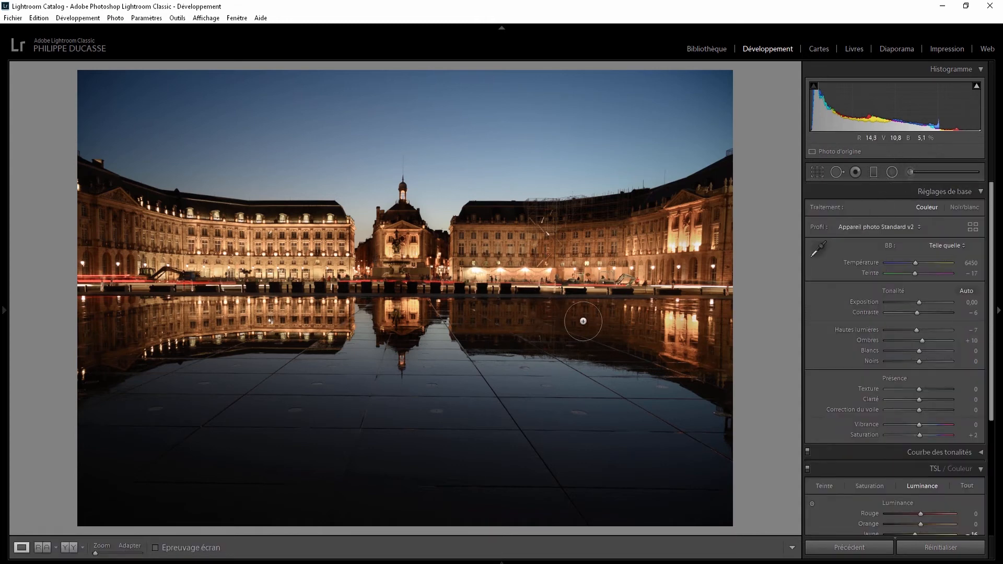
- Paint a new adjustment brush mask of size 12 over the right building's dark reflection and set its exposure to 1.67
{"action": "key", "text": "k"}
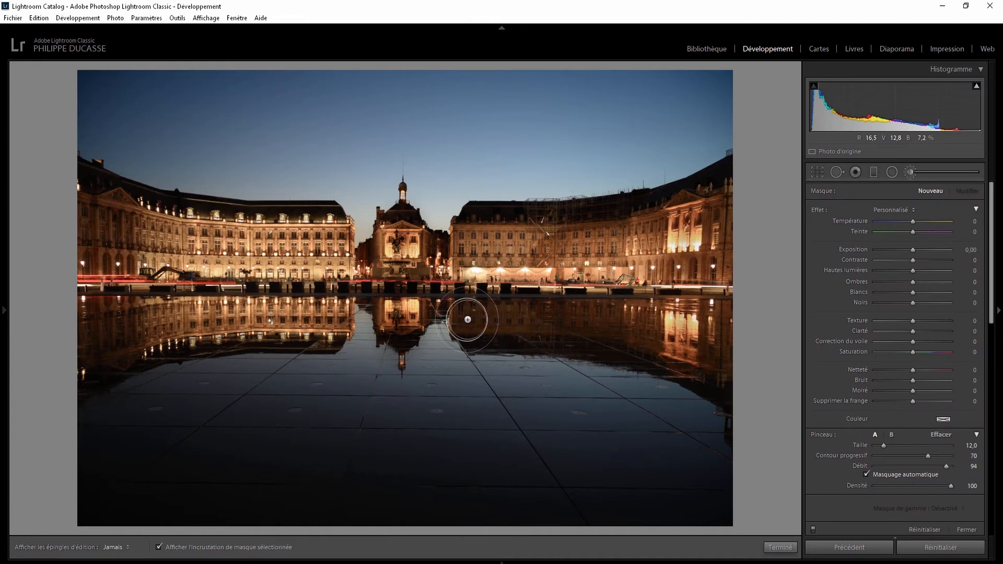
{"action": "mouse_move", "coordinate": [468, 317]}
{"action": "left_mouse_down"}
{"action": "mouse_move", "coordinate": [627, 311]}
{"action": "mouse_move", "coordinate": [645, 337]}
{"action": "left_mouse_up"}
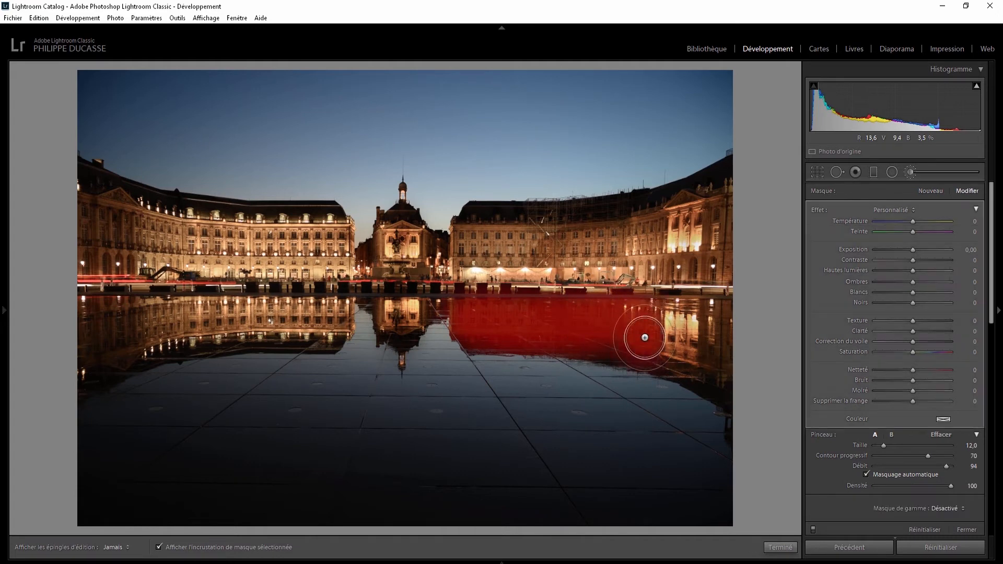
{"action": "key", "text": "o"}
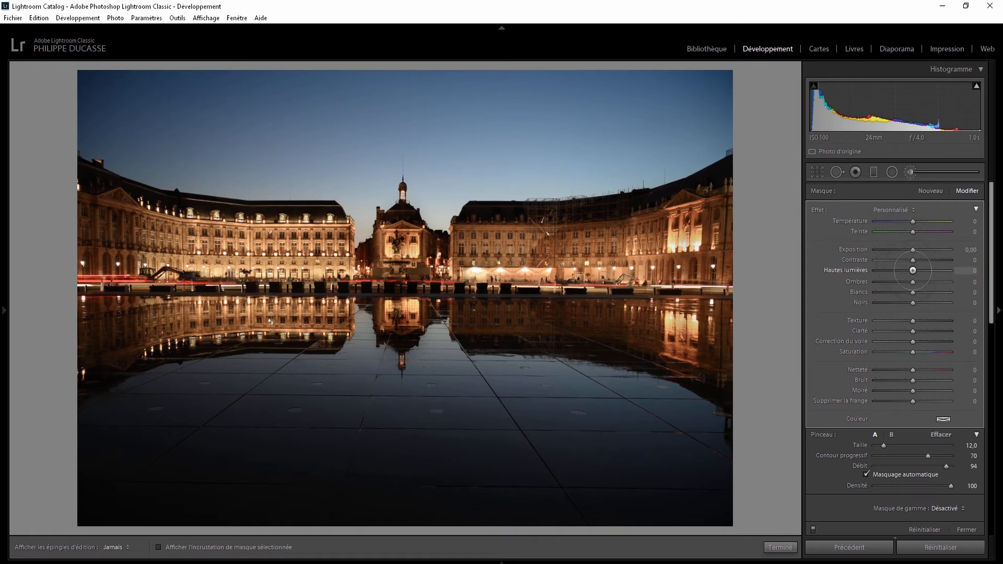
{"action": "left_click_drag", "start_coordinate": [912, 249], "coordinate": [925, 245]}
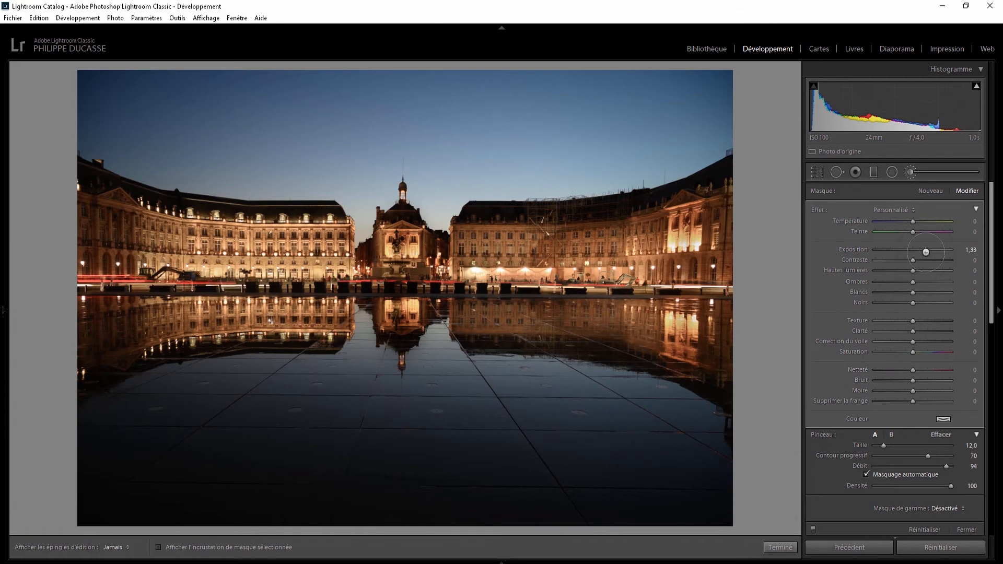
{"action": "left_click_drag", "start_coordinate": [925, 249], "coordinate": [928, 250]}
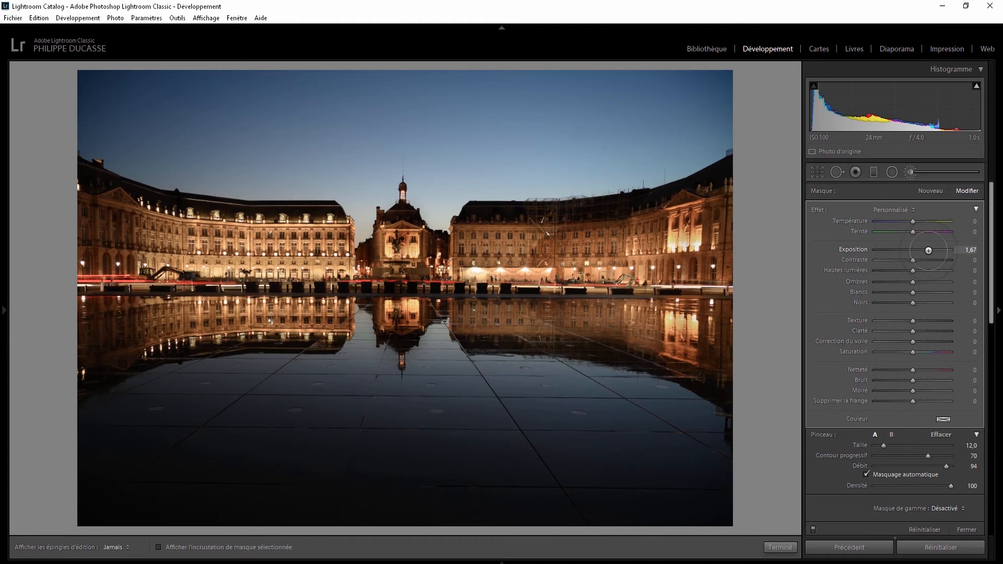
{"action": "left_click_drag", "start_coordinate": [928, 250], "coordinate": [928, 250]}
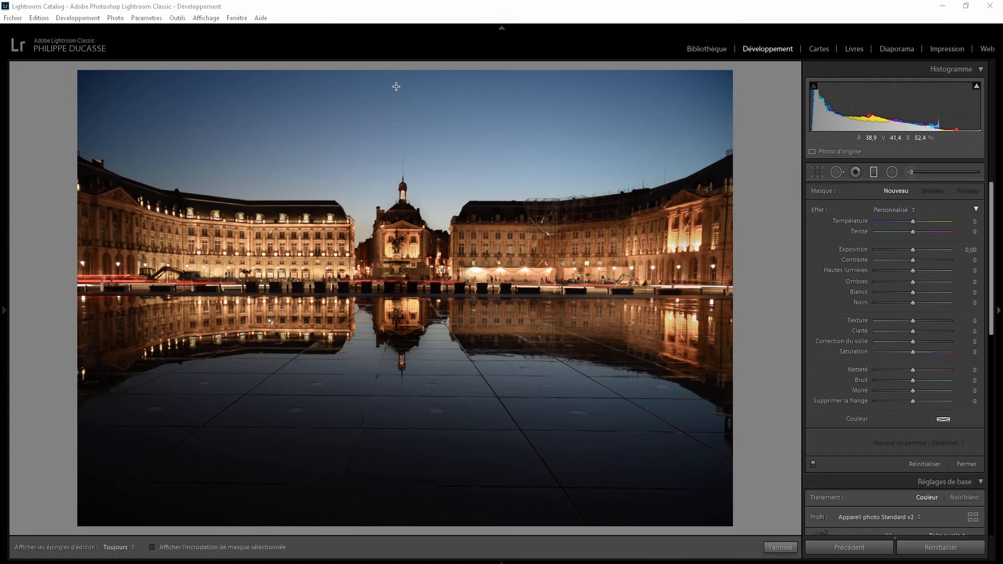
- Draw a graduated filter from the top of the sky down into the reflections, set its exposure to −3.67, and check its mask overlay
{"action": "left_click", "coordinate": [875, 173]}
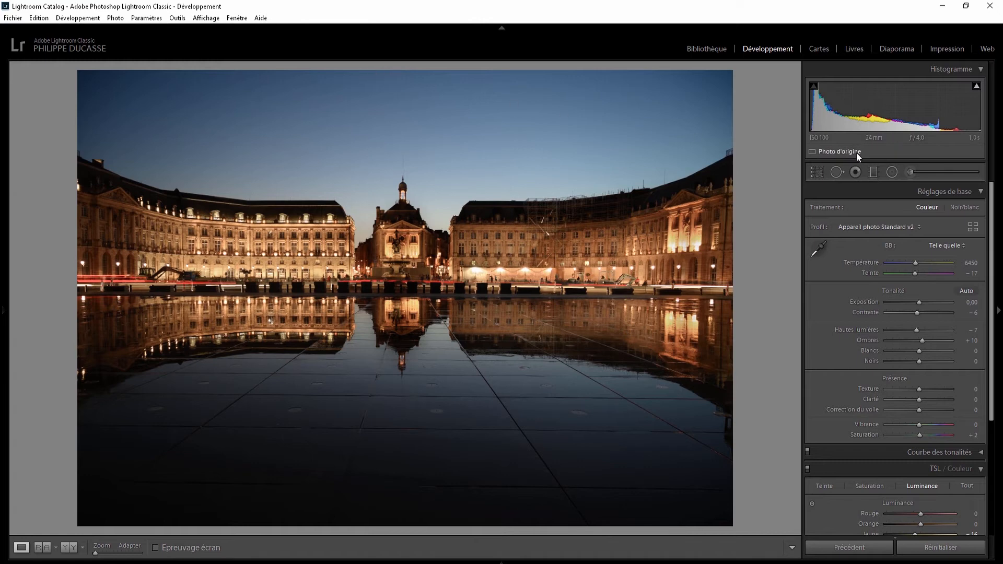
{"action": "left_click", "coordinate": [874, 172]}
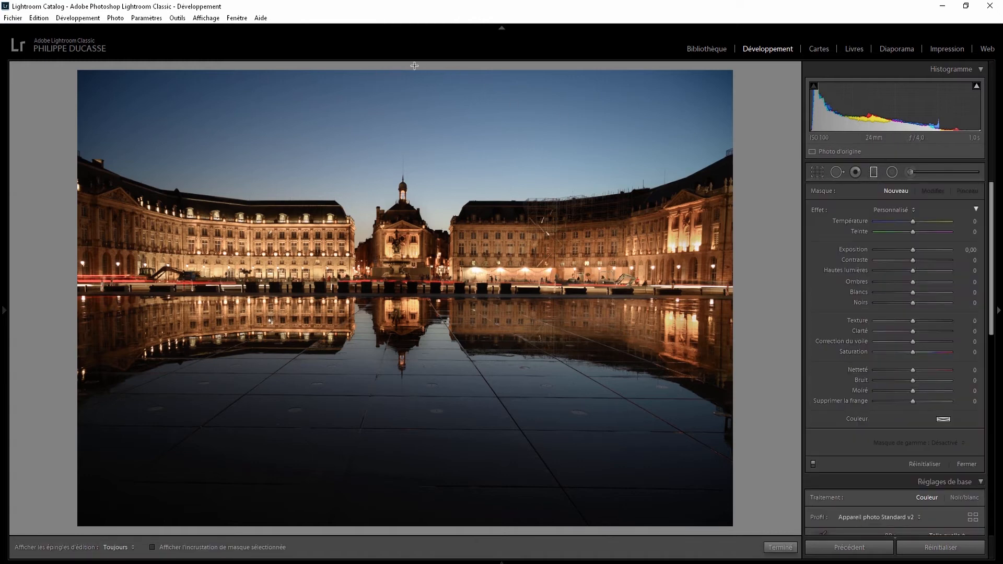
{"action": "left_click_drag", "start_coordinate": [389, 70], "coordinate": [388, 319]}
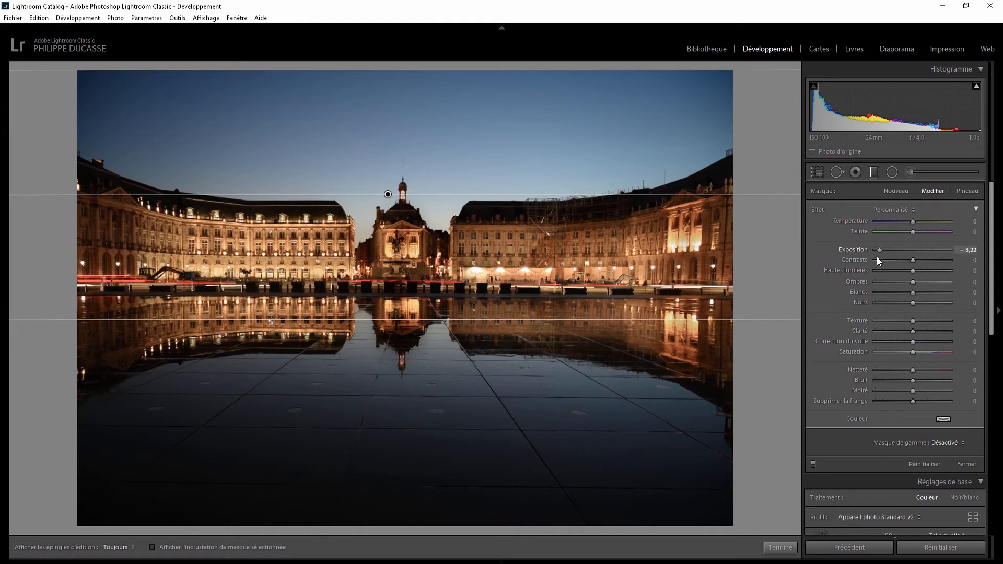
{"action": "left_click_drag", "start_coordinate": [876, 258], "coordinate": [875, 257]}
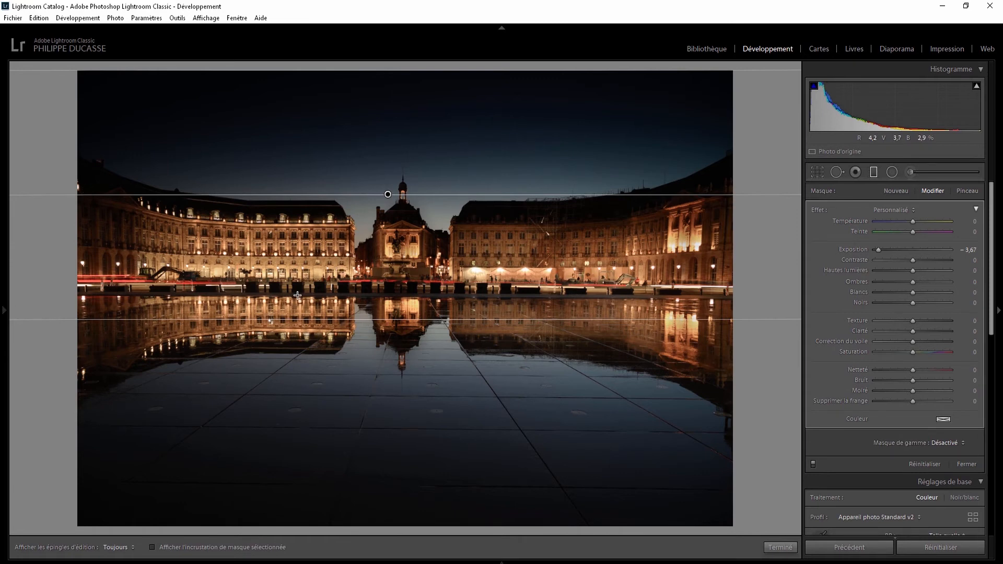
{"action": "key", "text": "o"}
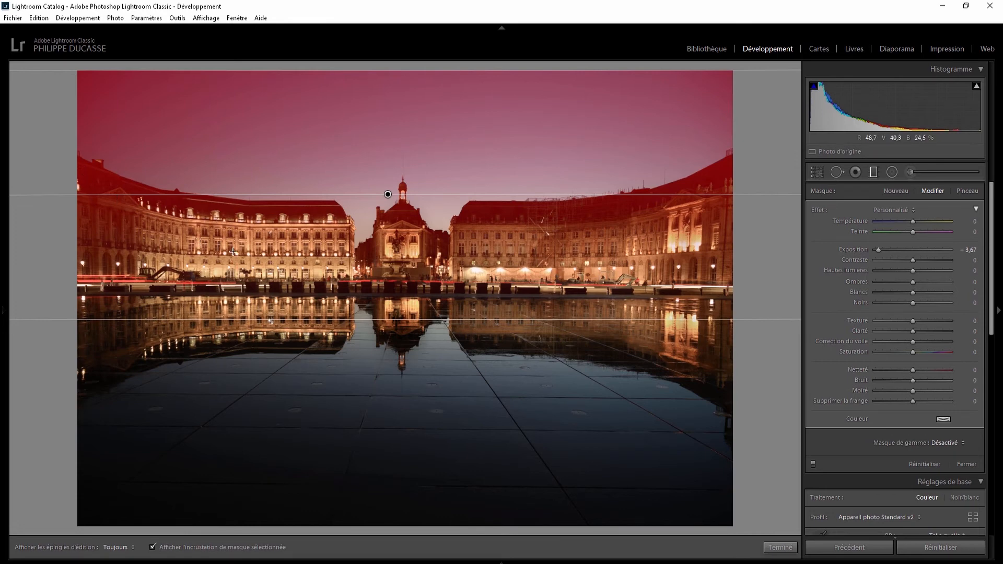
{"action": "key", "text": "o"}
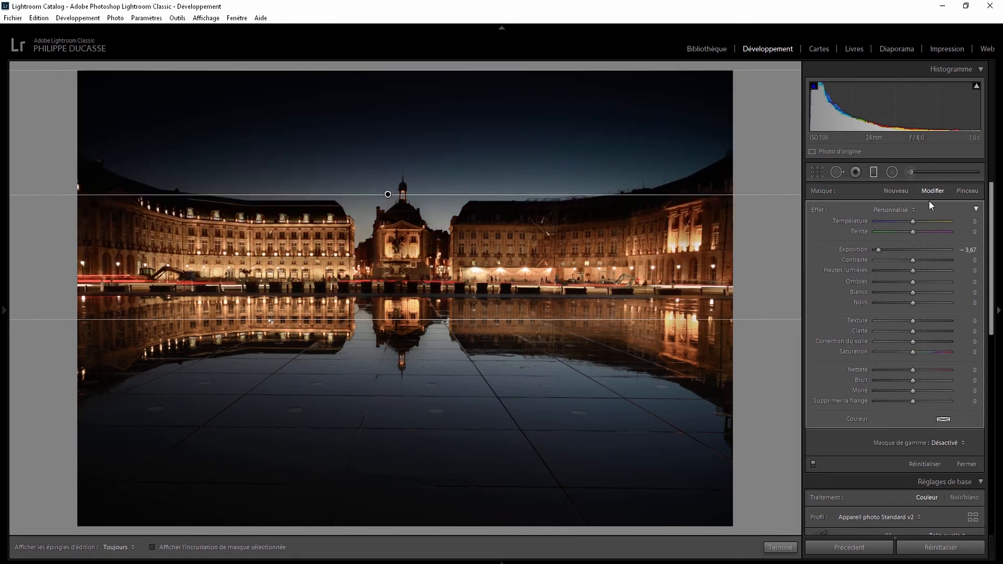
- Erase the graduated filter's mask from the left building's roof and facade with an eraser brush of size 5
{"action": "left_click", "coordinate": [965, 191]}
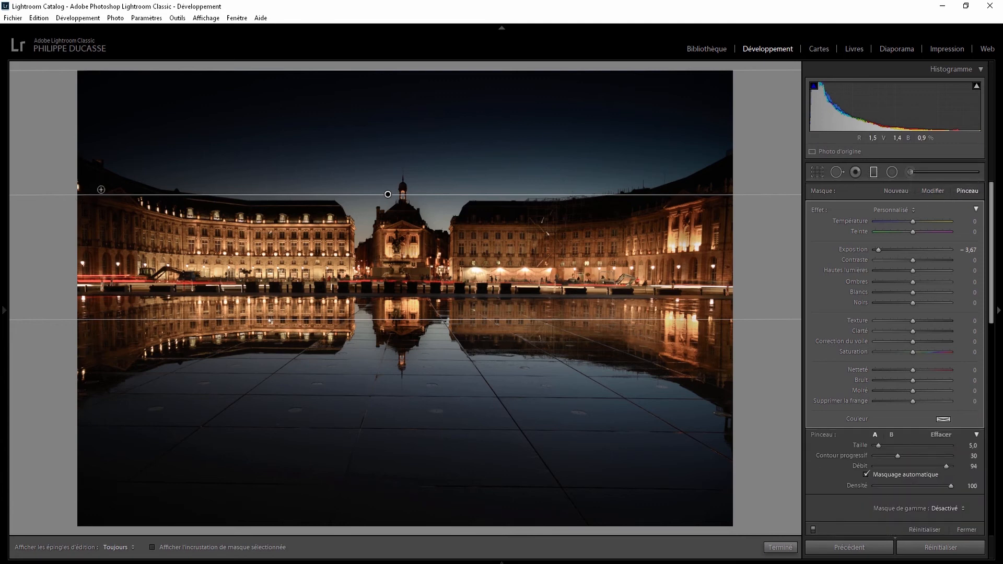
{"action": "key", "text": "alt"}
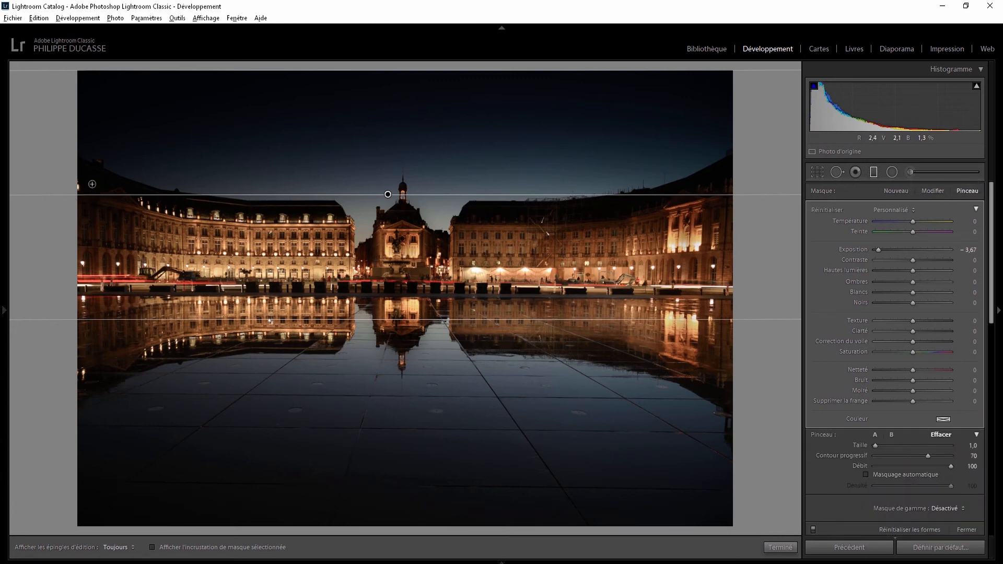
{"action": "scroll", "coordinate": [90, 182], "scroll_direction": "up", "scroll_amount": 3}
{"action": "scroll", "coordinate": [86, 176], "scroll_direction": "down", "scroll_amount": 1}
{"action": "mouse_move", "coordinate": [87, 183]}
{"action": "left_mouse_down"}
{"action": "mouse_move", "coordinate": [243, 222]}
{"action": "mouse_move", "coordinate": [343, 226]}
{"action": "left_mouse_up"}
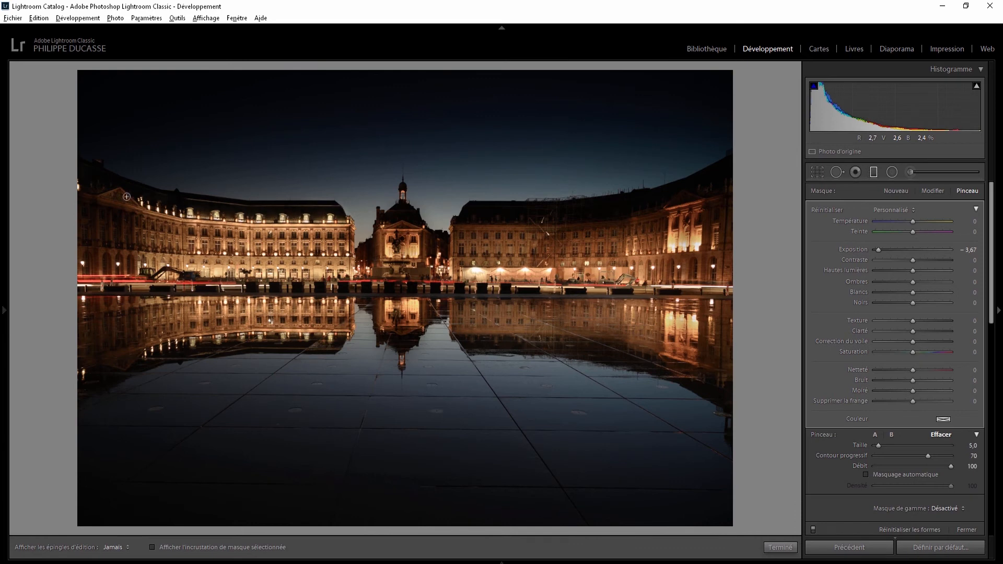
{"action": "mouse_move", "coordinate": [83, 199]}
{"action": "left_mouse_down"}
{"action": "mouse_move", "coordinate": [98, 239]}
{"action": "mouse_move", "coordinate": [111, 218]}
{"action": "mouse_move", "coordinate": [133, 239]}
{"action": "mouse_move", "coordinate": [139, 215]}
{"action": "left_mouse_up"}
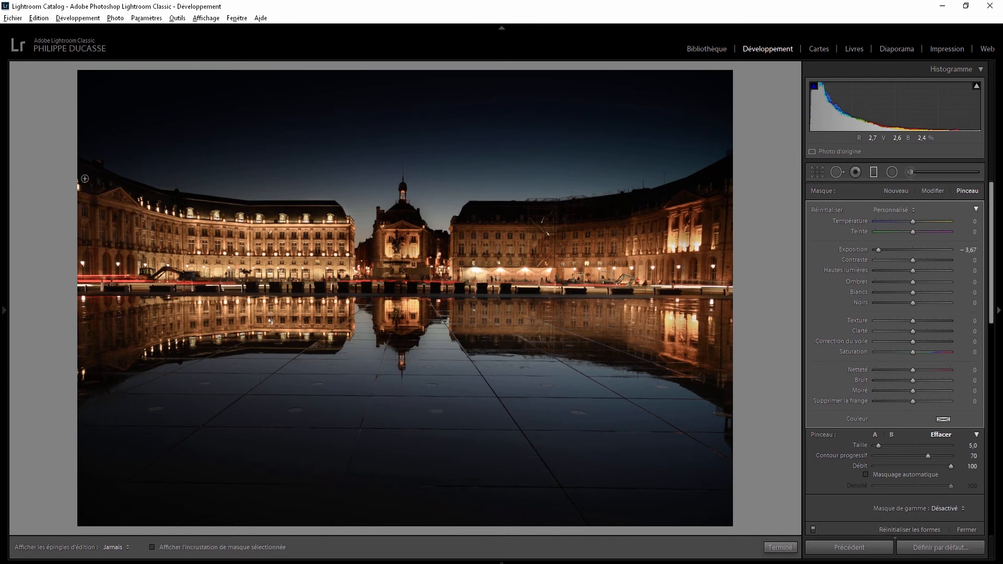
{"action": "mouse_move", "coordinate": [84, 179]}
{"action": "left_mouse_down"}
{"action": "mouse_move", "coordinate": [96, 243]}
{"action": "mouse_move", "coordinate": [125, 255]}
{"action": "mouse_move", "coordinate": [132, 240]}
{"action": "mouse_move", "coordinate": [228, 221]}
{"action": "mouse_move", "coordinate": [306, 223]}
{"action": "mouse_move", "coordinate": [338, 269]}
{"action": "mouse_move", "coordinate": [186, 267]}
{"action": "left_mouse_up"}
{"action": "mouse_move", "coordinate": [104, 267]}
{"action": "left_mouse_down"}
{"action": "mouse_move", "coordinate": [92, 190]}
{"action": "mouse_move", "coordinate": [191, 244]}
{"action": "mouse_move", "coordinate": [339, 248]}
{"action": "left_mouse_up"}
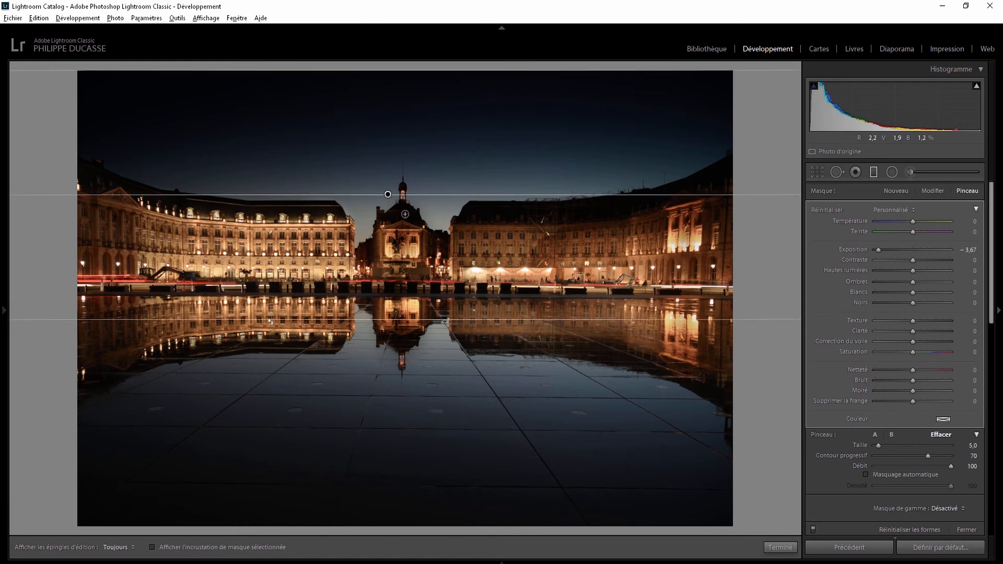
- Erase the graduated filter's mask from the central pavilion and the right building, adjusting the eraser size as needed, and close the filter
{"action": "mouse_move", "coordinate": [405, 214]}
{"action": "left_mouse_down"}
{"action": "mouse_move", "coordinate": [396, 252]}
{"action": "mouse_move", "coordinate": [415, 243]}
{"action": "mouse_move", "coordinate": [401, 215]}
{"action": "left_mouse_up"}
{"action": "scroll", "coordinate": [399, 213], "scroll_direction": "down", "scroll_amount": 5}
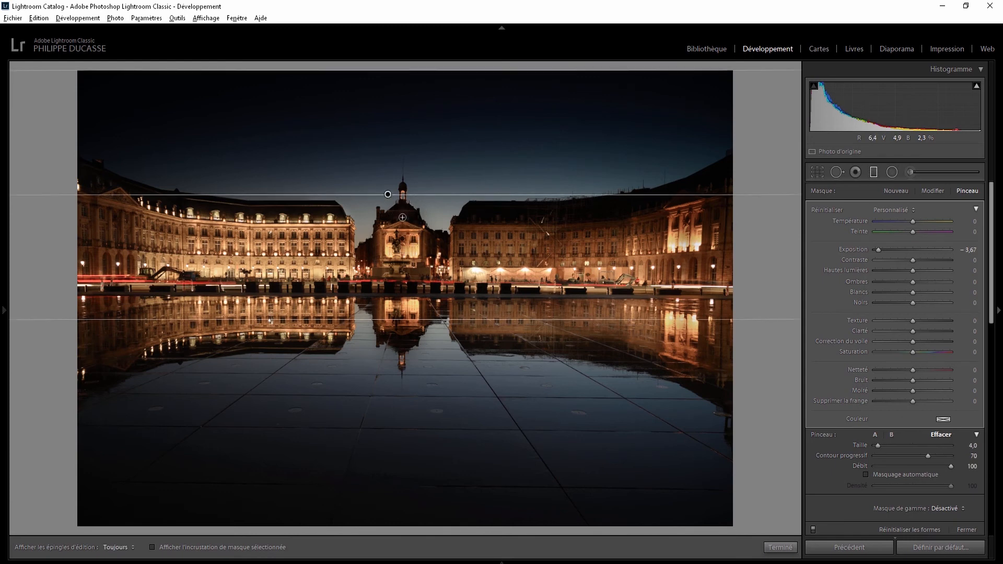
{"action": "scroll", "coordinate": [397, 212], "scroll_direction": "up", "scroll_amount": 2}
{"action": "mouse_move", "coordinate": [403, 201]}
{"action": "left_mouse_down"}
{"action": "mouse_move", "coordinate": [427, 217]}
{"action": "mouse_move", "coordinate": [470, 235]}
{"action": "left_mouse_up"}
{"action": "scroll", "coordinate": [473, 235], "scroll_direction": "up", "scroll_amount": 7}
{"action": "scroll", "coordinate": [473, 235], "scroll_direction": "down", "scroll_amount": 2}
{"action": "mouse_move", "coordinate": [472, 234]}
{"action": "left_mouse_down"}
{"action": "mouse_move", "coordinate": [660, 212]}
{"action": "mouse_move", "coordinate": [649, 269]}
{"action": "mouse_move", "coordinate": [637, 240]}
{"action": "mouse_move", "coordinate": [484, 253]}
{"action": "mouse_move", "coordinate": [461, 224]}
{"action": "mouse_move", "coordinate": [469, 276]}
{"action": "mouse_move", "coordinate": [487, 281]}
{"action": "mouse_move", "coordinate": [580, 263]}
{"action": "mouse_move", "coordinate": [647, 273]}
{"action": "mouse_move", "coordinate": [639, 210]}
{"action": "mouse_move", "coordinate": [479, 217]}
{"action": "mouse_move", "coordinate": [464, 230]}
{"action": "mouse_move", "coordinate": [466, 272]}
{"action": "mouse_move", "coordinate": [565, 217]}
{"action": "mouse_move", "coordinate": [638, 218]}
{"action": "mouse_move", "coordinate": [705, 196]}
{"action": "mouse_move", "coordinate": [722, 179]}
{"action": "mouse_move", "coordinate": [714, 275]}
{"action": "mouse_move", "coordinate": [720, 266]}
{"action": "mouse_move", "coordinate": [535, 261]}
{"action": "mouse_move", "coordinate": [525, 249]}
{"action": "mouse_move", "coordinate": [582, 251]}
{"action": "mouse_move", "coordinate": [561, 252]}
{"action": "left_mouse_up"}
{"action": "mouse_move", "coordinate": [97, 269]}
{"action": "left_mouse_down"}
{"action": "mouse_move", "coordinate": [97, 227]}
{"action": "mouse_move", "coordinate": [124, 264]}
{"action": "mouse_move", "coordinate": [134, 219]}
{"action": "mouse_move", "coordinate": [110, 283]}
{"action": "mouse_move", "coordinate": [106, 274]}
{"action": "mouse_move", "coordinate": [174, 239]}
{"action": "mouse_move", "coordinate": [119, 206]}
{"action": "mouse_move", "coordinate": [564, 486]}
{"action": "left_mouse_up"}
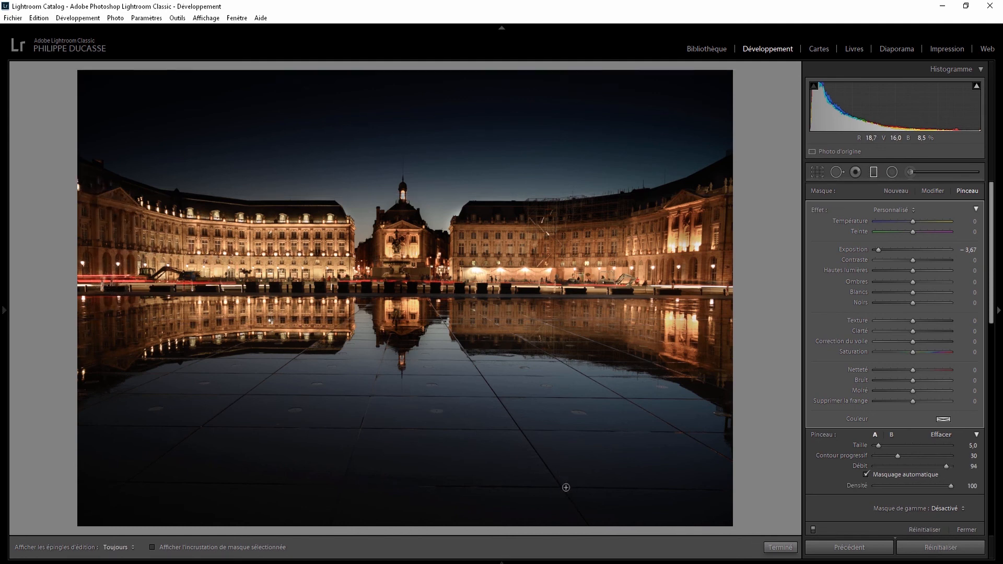
{"action": "left_click", "coordinate": [873, 173]}
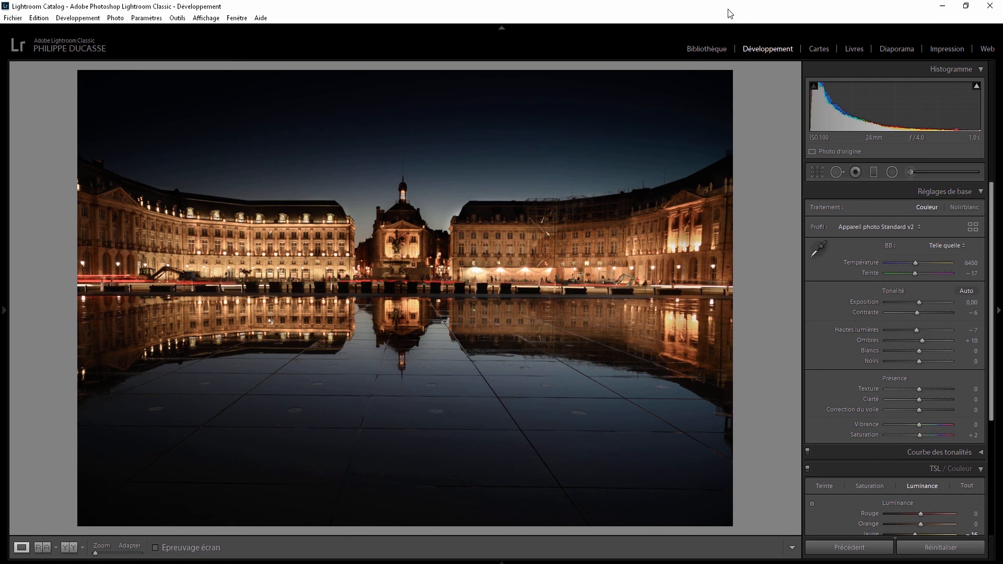
- Compare the photo before and after the edits, full-frame and side by side, and return to the single view
{"action": "key", "text": "backslash"}
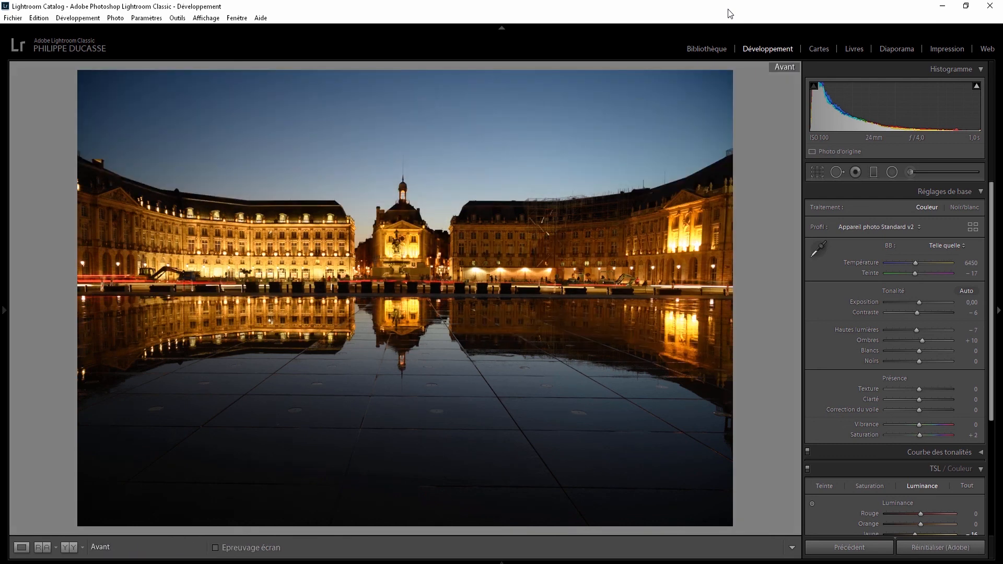
{"action": "key", "text": "backslash"}
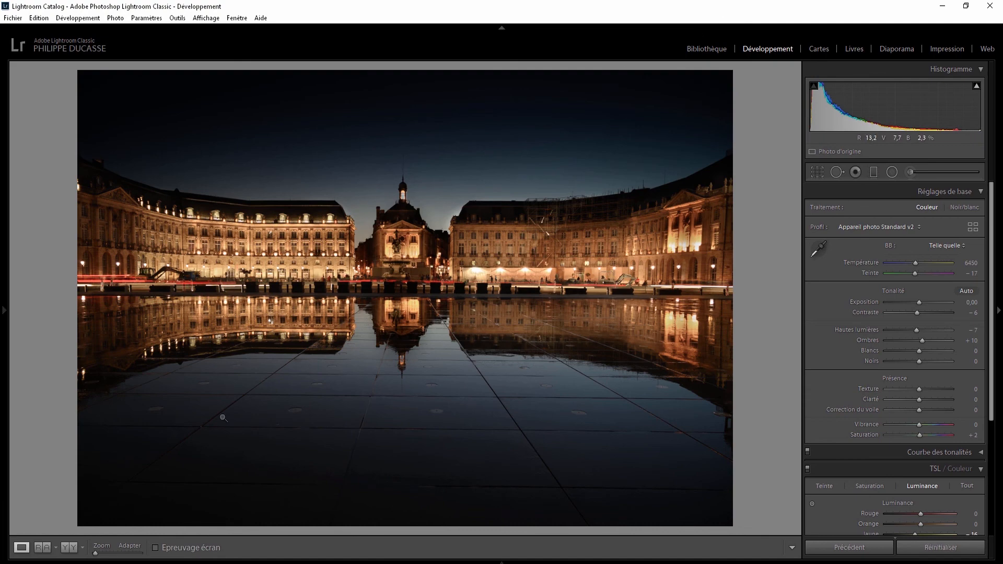
{"action": "left_click", "coordinate": [70, 547]}
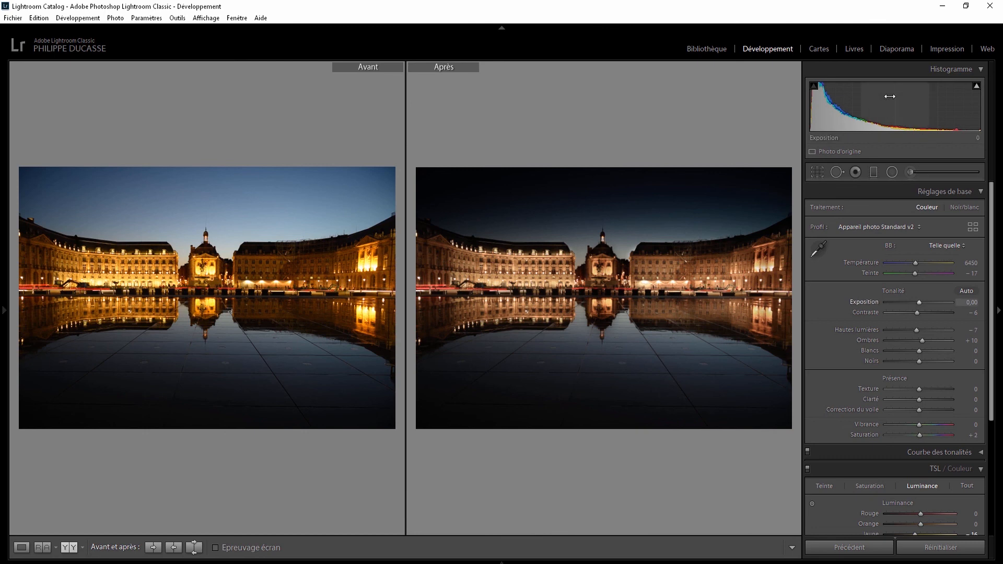
{"action": "key", "text": "y"}
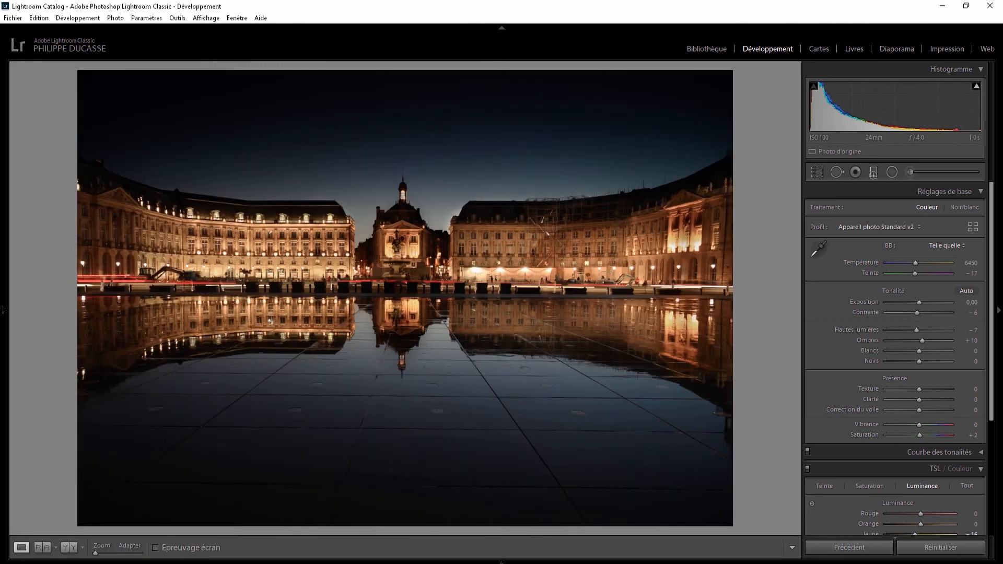